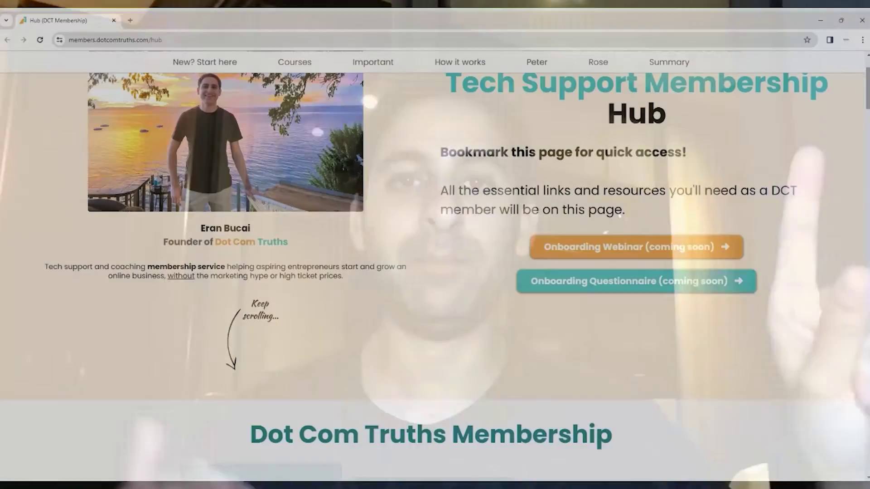
{"action": "scroll", "coordinate": [430, 271], "scroll_direction": "down", "scroll_amount": 8}
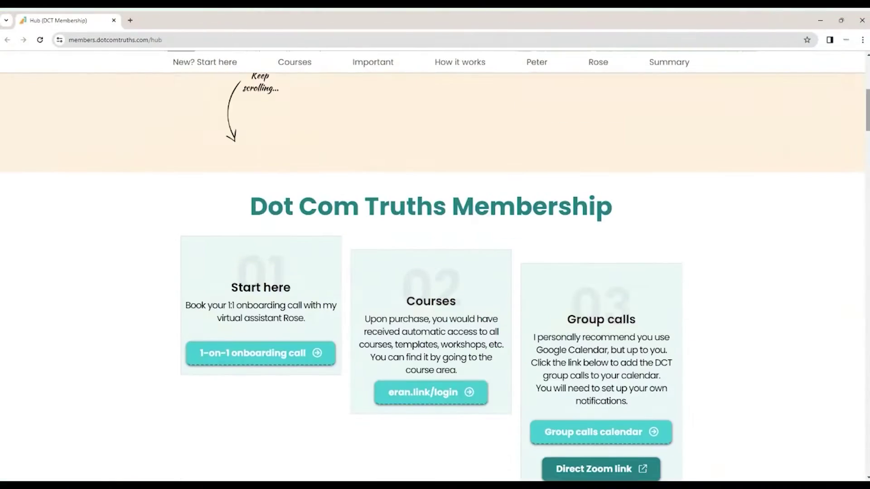
{"action": "left_click", "coordinate": [654, 254]}
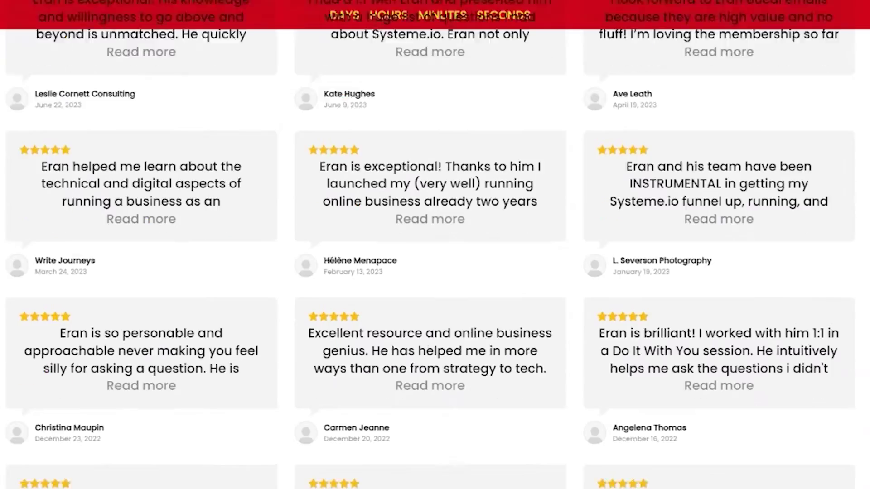
{"action": "scroll", "coordinate": [435, 244], "scroll_direction": "down", "scroll_amount": 12}
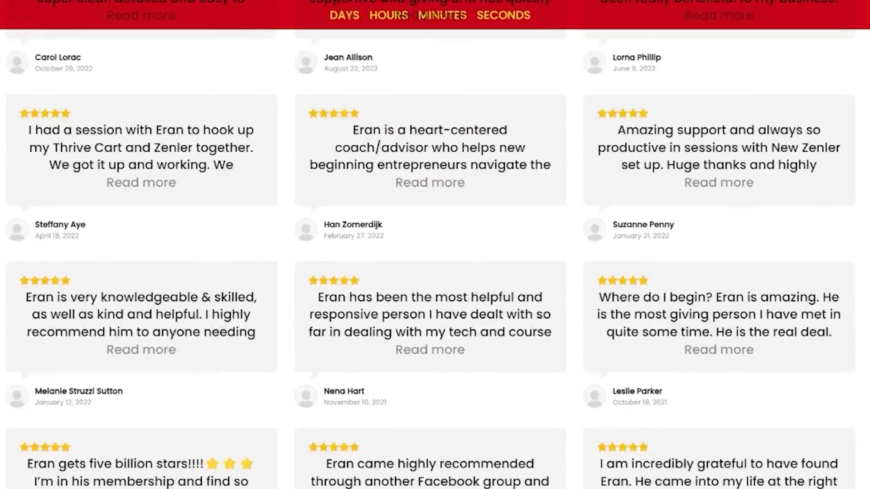
{"action": "scroll", "coordinate": [435, 244], "scroll_direction": "down", "scroll_amount": 16}
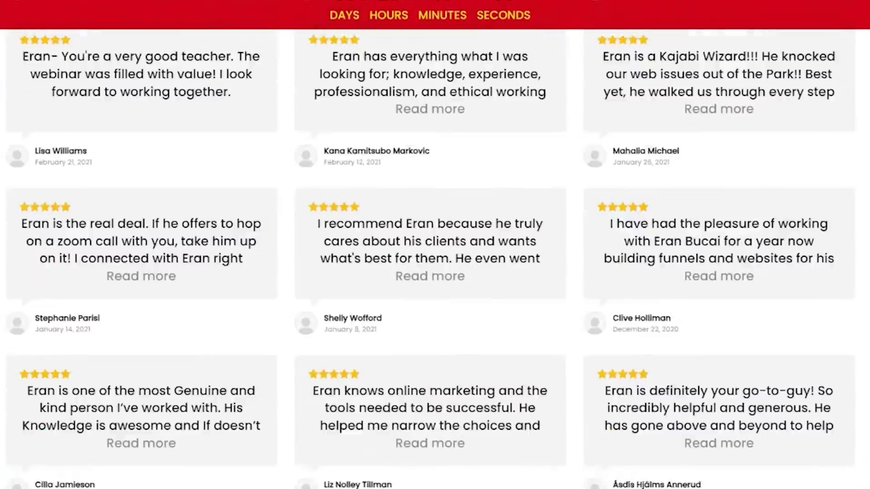
{"action": "scroll", "coordinate": [435, 244], "scroll_direction": "down", "scroll_amount": 17}
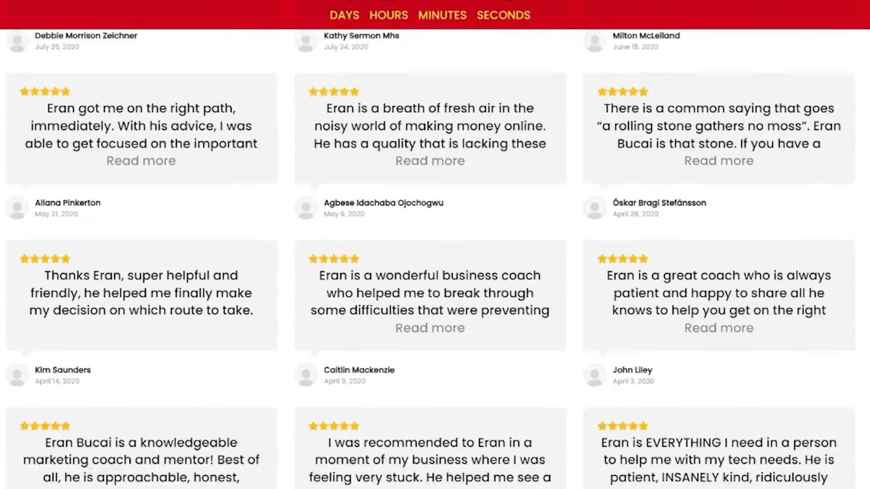
{"action": "scroll", "coordinate": [435, 244], "scroll_direction": "down", "scroll_amount": 12}
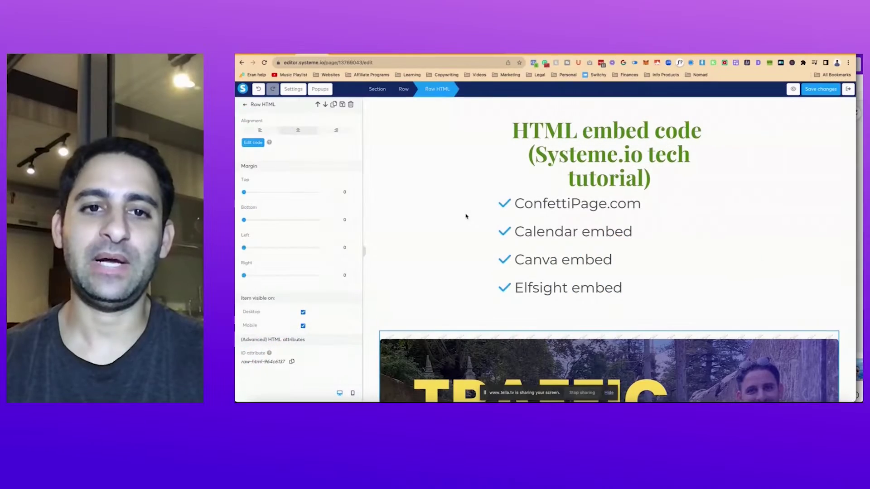
Examine the embedded Traffic Workshop presentation and briefly play the free traffic video embedded below it on the tutorial page
{"action": "left_click", "coordinate": [439, 227]}
{"action": "scroll", "coordinate": [439, 227], "scroll_direction": "down", "scroll_amount": 5}
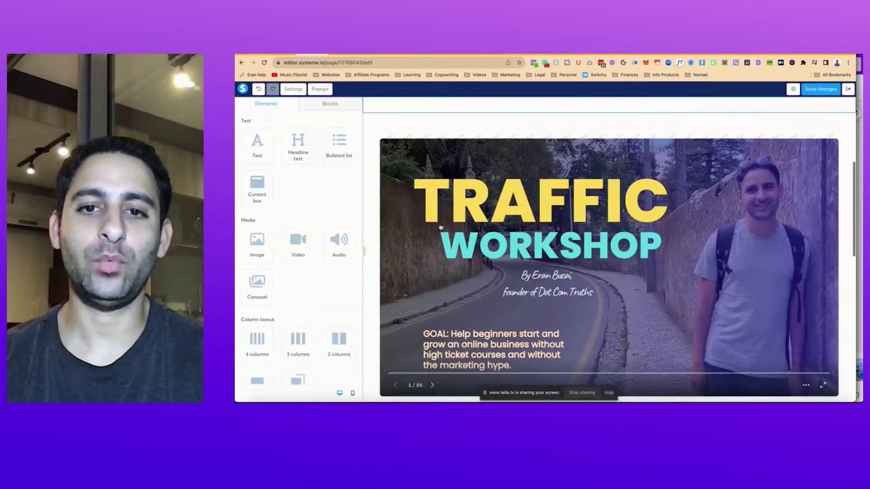
{"action": "scroll", "coordinate": [453, 213], "scroll_direction": "up", "scroll_amount": 1}
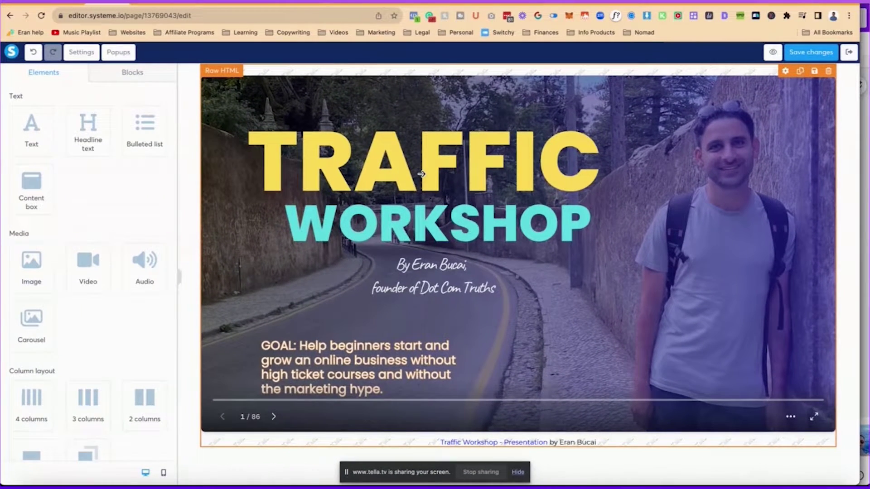
{"action": "scroll", "coordinate": [421, 174], "scroll_direction": "down", "scroll_amount": 10}
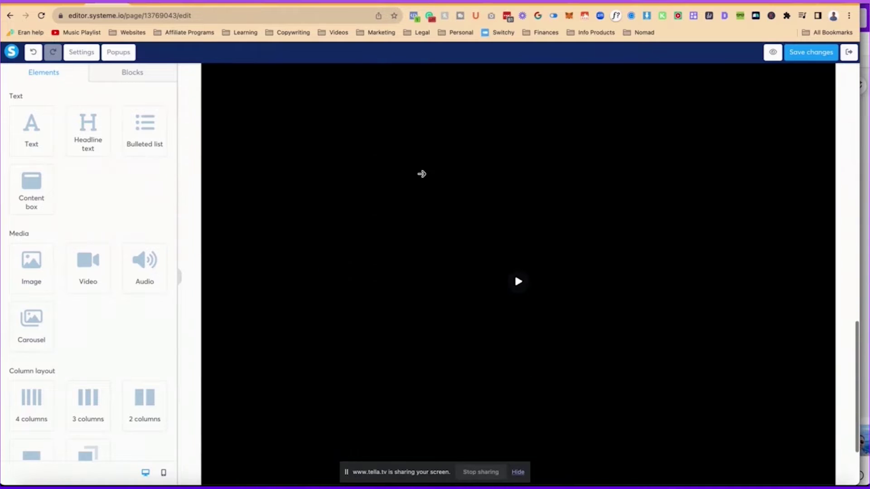
{"action": "left_click", "coordinate": [519, 282]}
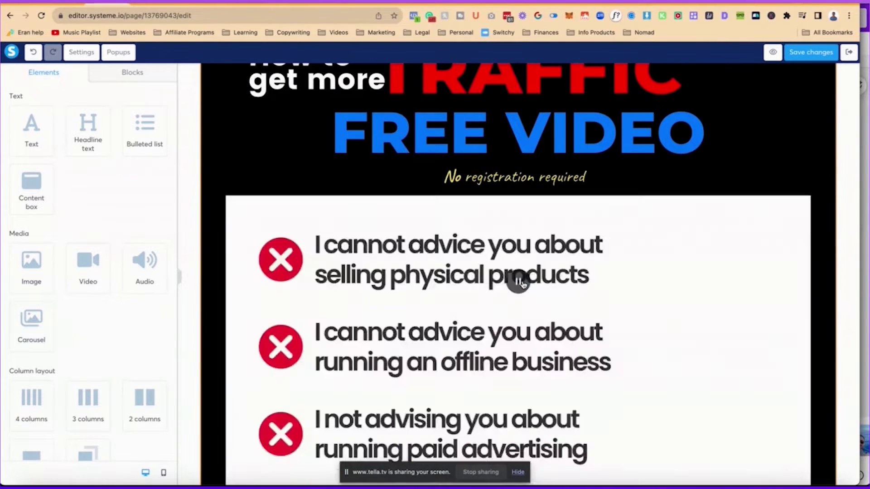
{"action": "left_click", "coordinate": [519, 282]}
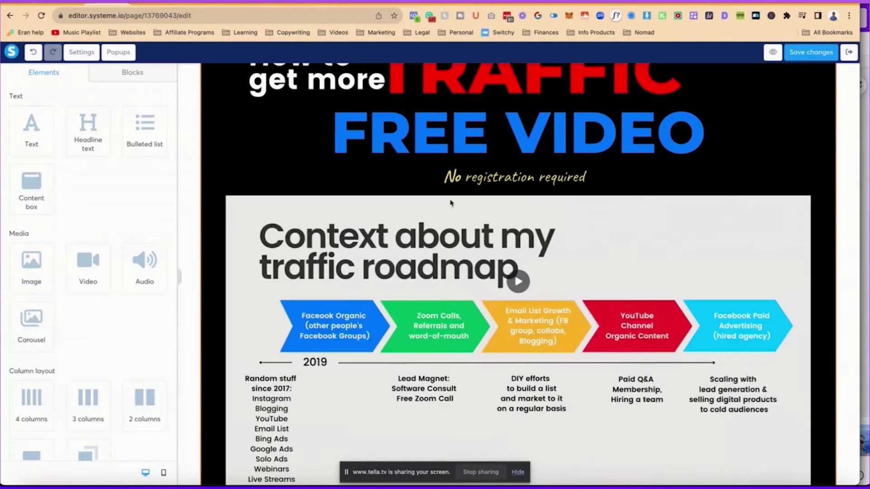
{"action": "scroll", "coordinate": [450, 202], "scroll_direction": "up", "scroll_amount": 8}
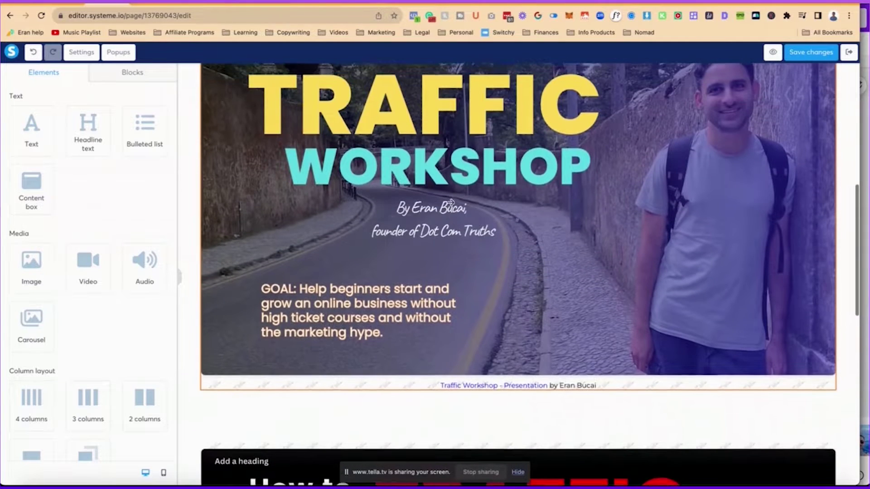
{"action": "scroll", "coordinate": [451, 202], "scroll_direction": "up", "scroll_amount": 3}
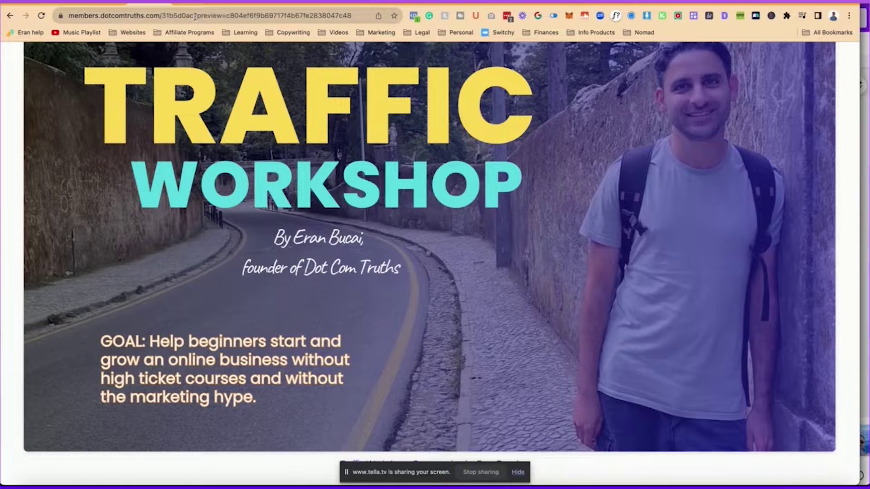
Load the previewed tutorial page from its public address by removing the preview parameter from the URL
{"action": "left_click_drag", "start_coordinate": [195, 15], "coordinate": [413, 25]}
{"action": "key", "text": "BackSpace"}
{"action": "key", "text": "Return"}
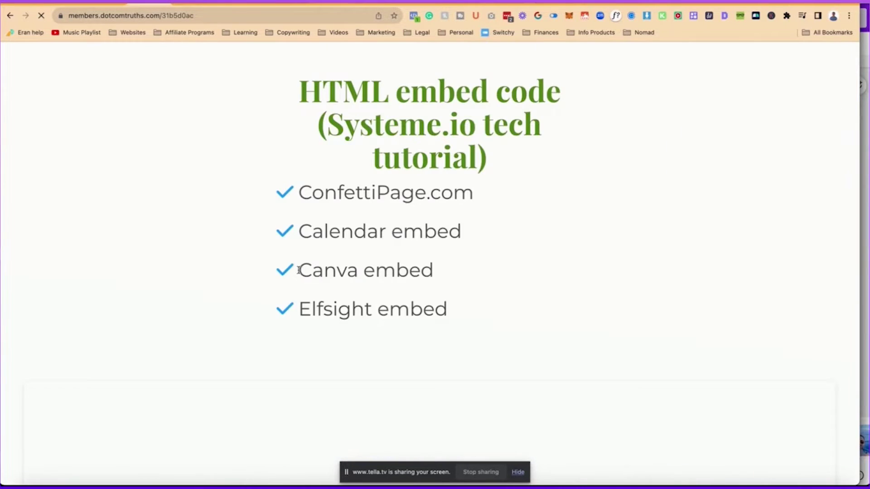
Test the embedded Traffic Workshop presentation on the live page by going one slide forward and back
{"action": "scroll", "coordinate": [299, 271], "scroll_direction": "down", "scroll_amount": 5}
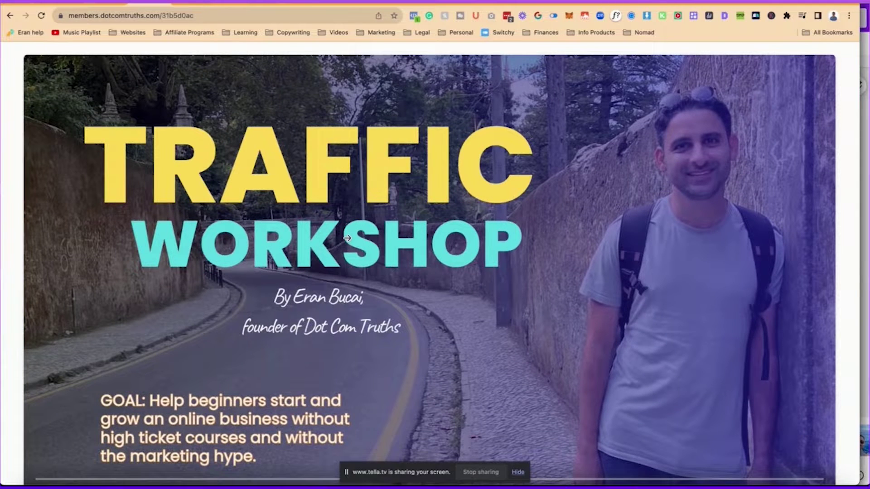
{"action": "scroll", "coordinate": [347, 238], "scroll_direction": "down", "scroll_amount": 3}
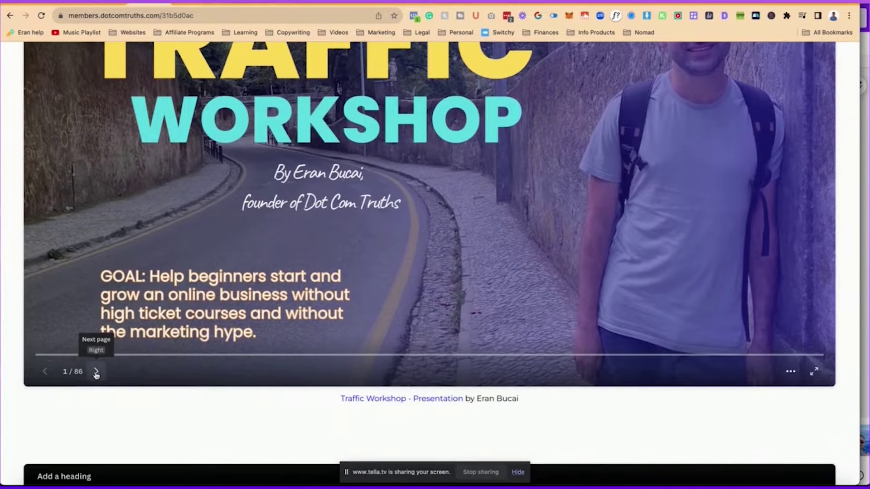
{"action": "left_click", "coordinate": [96, 371]}
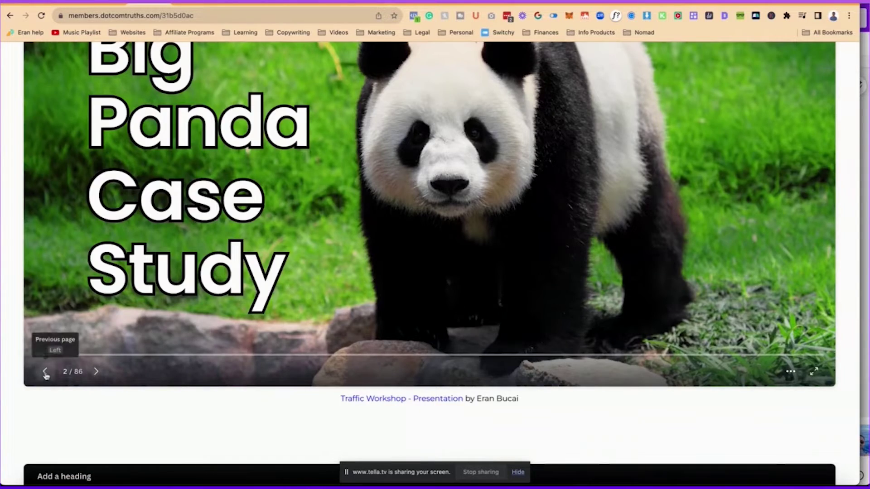
{"action": "left_click", "coordinate": [46, 372]}
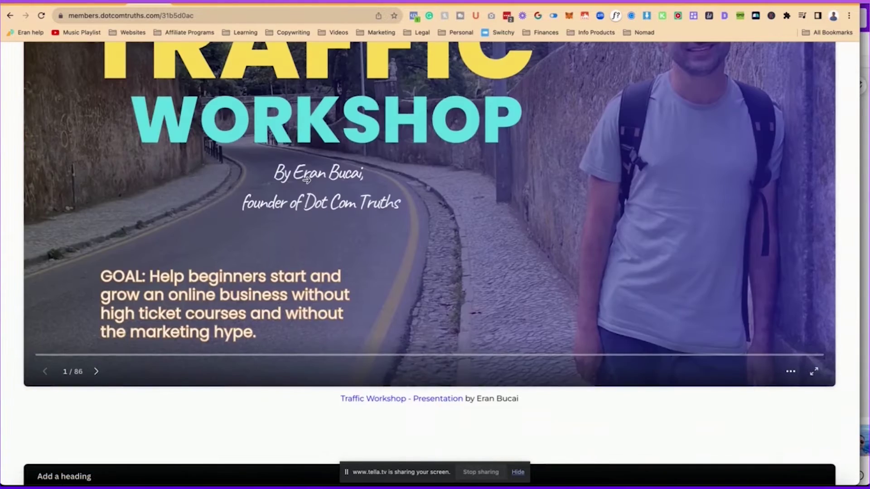
{"action": "scroll", "coordinate": [304, 185], "scroll_direction": "up", "scroll_amount": 10}
{"action": "scroll", "coordinate": [290, 130], "scroll_direction": "down", "scroll_amount": 5}
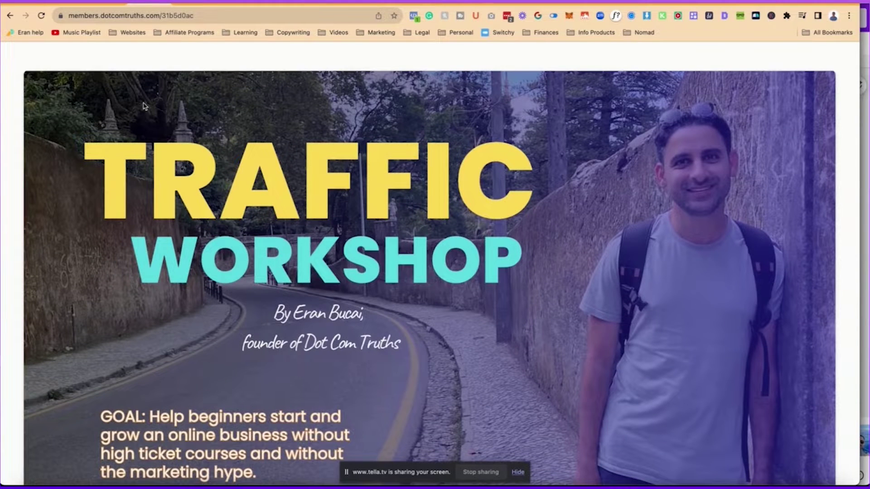
{"action": "scroll", "coordinate": [145, 83], "scroll_direction": "down", "scroll_amount": 5}
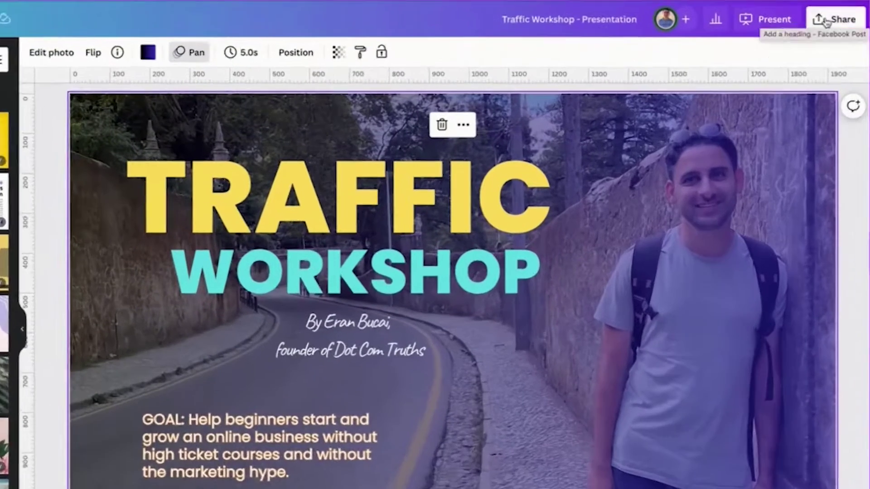
In Canva, open the embed sharing option for the Traffic Workshop presentation
{"action": "left_click", "coordinate": [836, 19]}
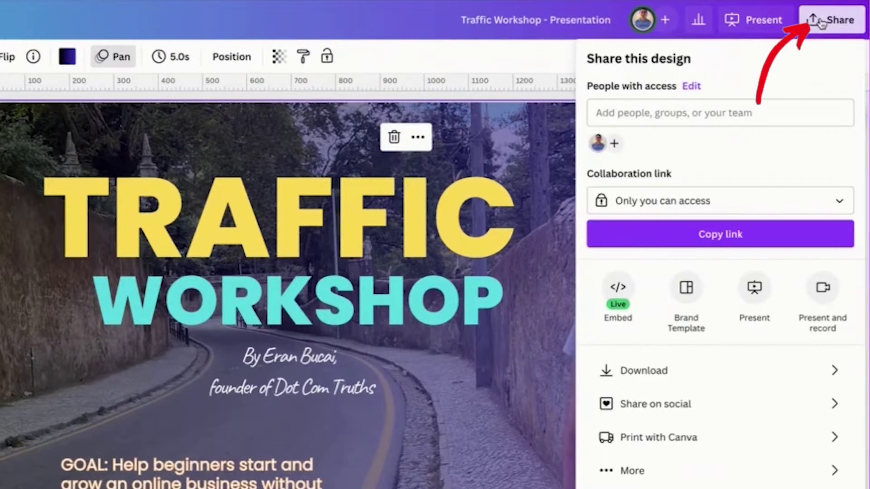
{"action": "left_click", "coordinate": [618, 288]}
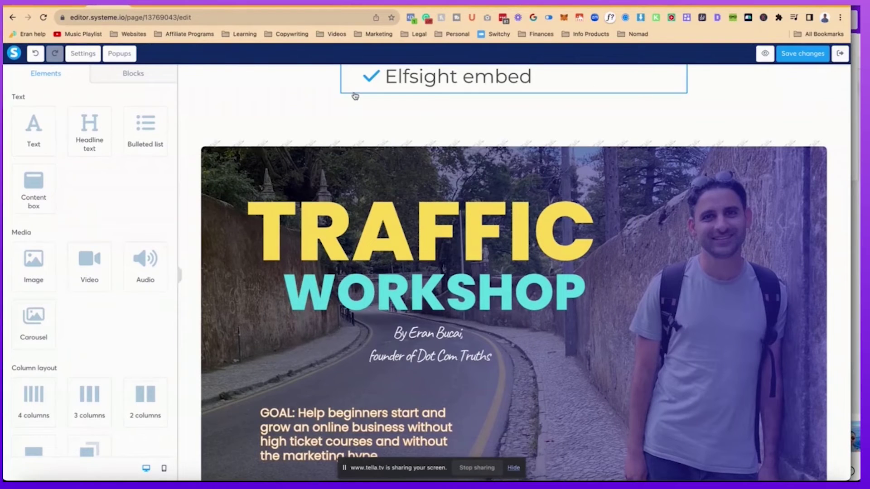
In the Systeme.io editor, add a row above the Traffic Workshop presentation and place a Raw HTML element in it
{"action": "scroll", "coordinate": [113, 295], "scroll_direction": "down", "scroll_amount": 1}
{"action": "left_click_drag", "start_coordinate": [89, 392], "coordinate": [289, 117]}
{"action": "scroll", "coordinate": [71, 350], "scroll_direction": "down", "scroll_amount": 5}
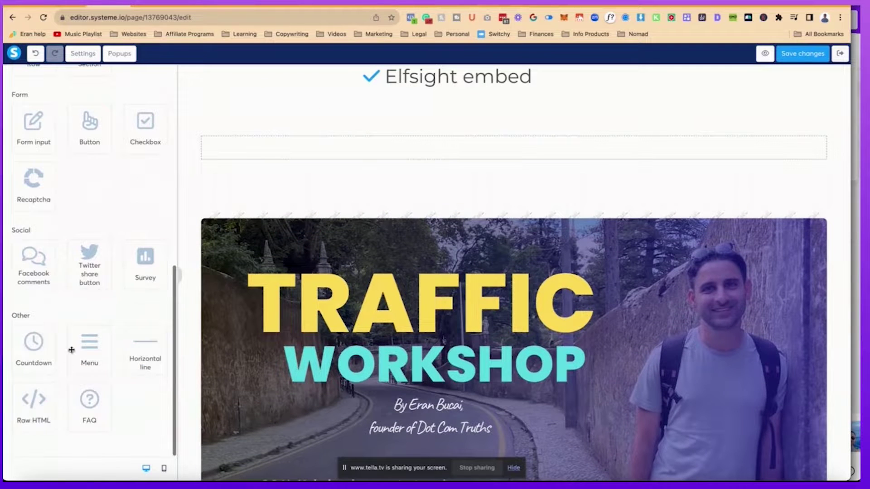
{"action": "left_click_drag", "start_coordinate": [35, 410], "coordinate": [301, 145]}
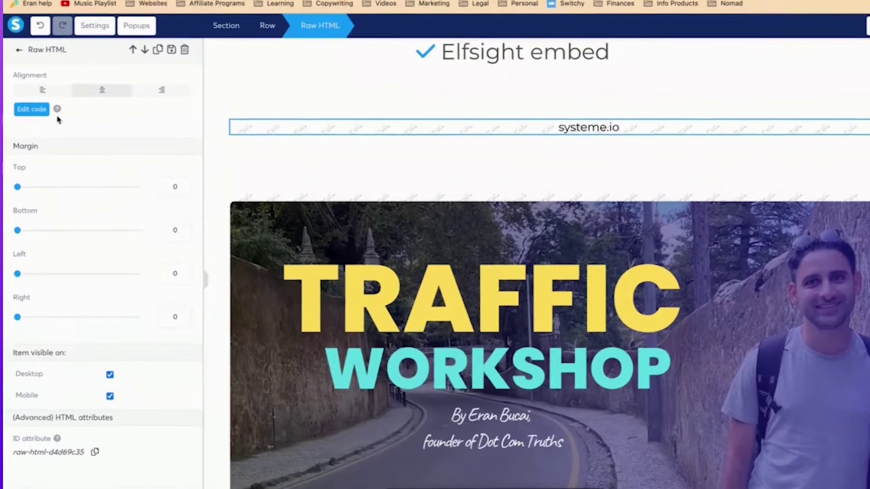
Open the new Raw HTML element's code, paste the Traffic Workshop embed code, and clear all the code
{"action": "left_click", "coordinate": [28, 127]}
{"action": "key", "text": "ctrl+v"}
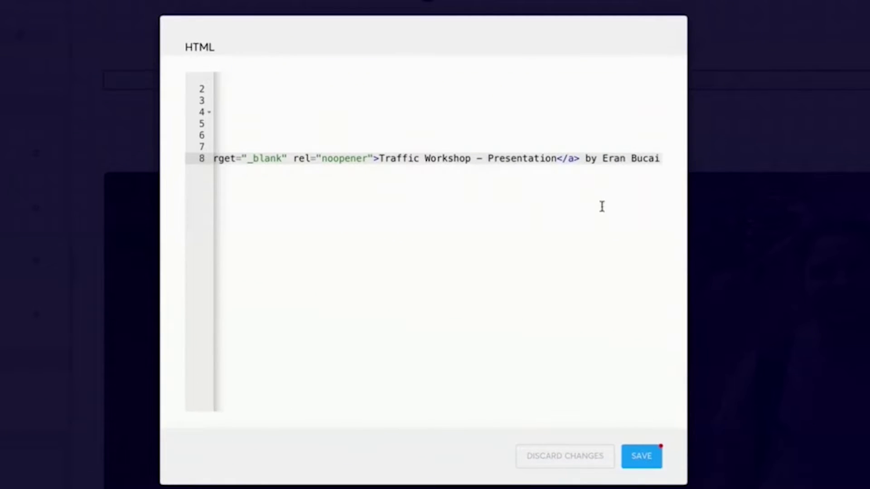
{"action": "key", "text": "ctrl+a"}
{"action": "key", "text": "BackSpace"}
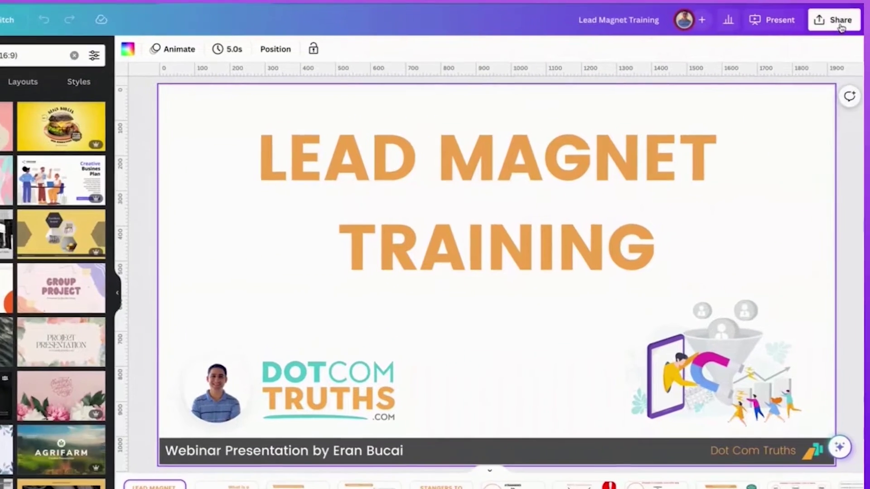
Search Canva's sharing options for "emb", generate the Lead Magnet Training design's embed code, and save it in the Systeme.io Raw HTML element
{"action": "left_click", "coordinate": [839, 27]}
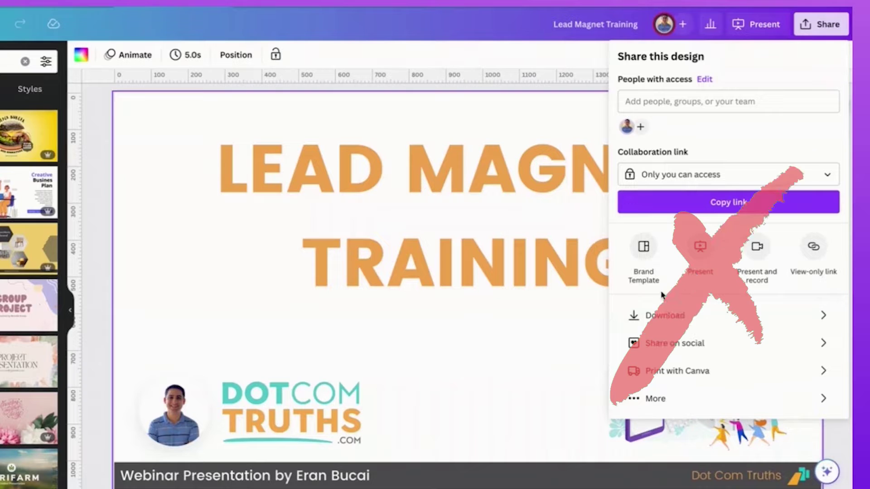
{"action": "left_click", "coordinate": [675, 403]}
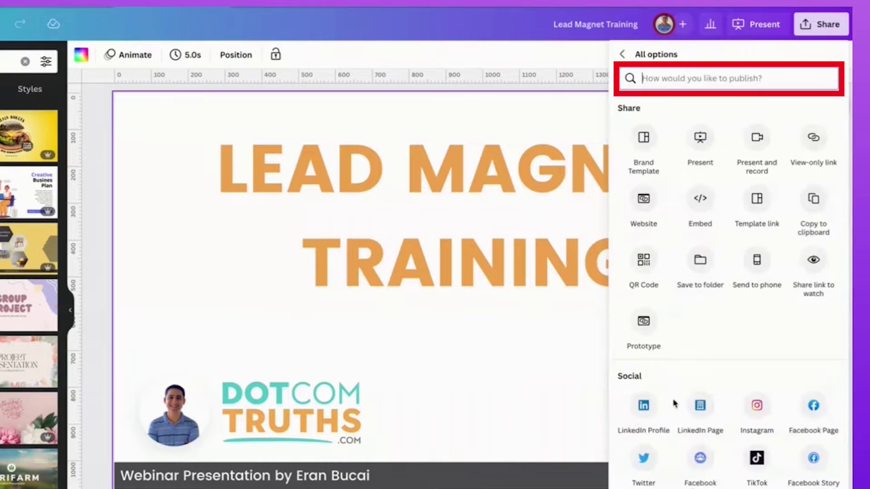
{"action": "type", "text": "emb"}
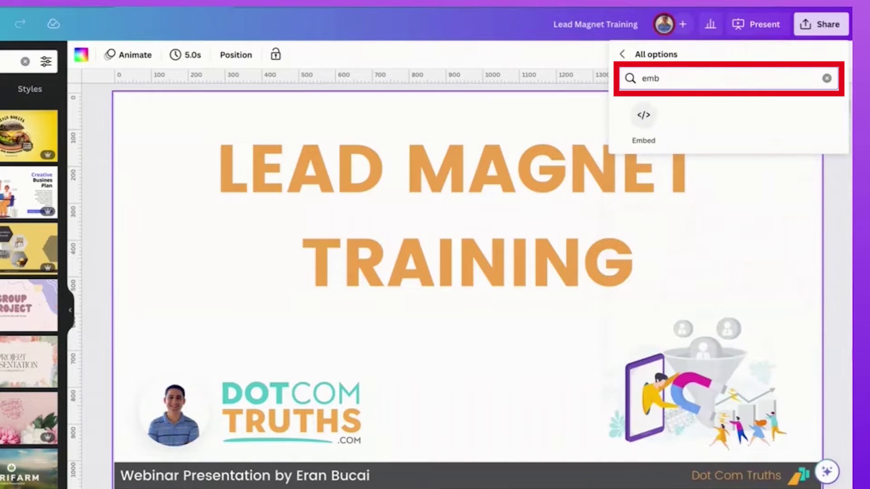
{"action": "left_click", "coordinate": [631, 118]}
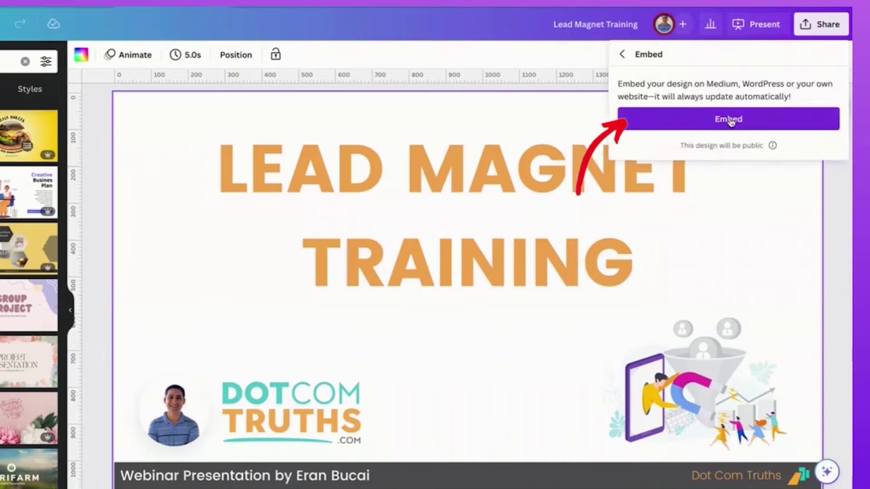
{"action": "left_click", "coordinate": [728, 120]}
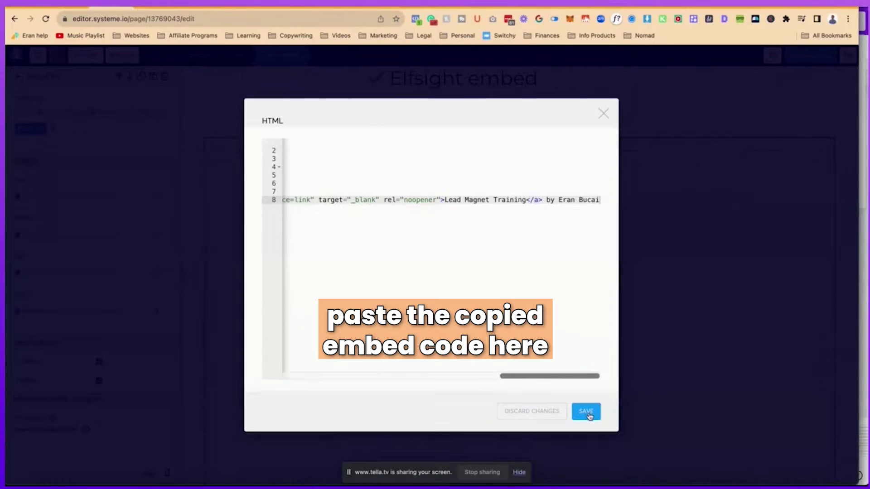
{"action": "left_click", "coordinate": [587, 412]}
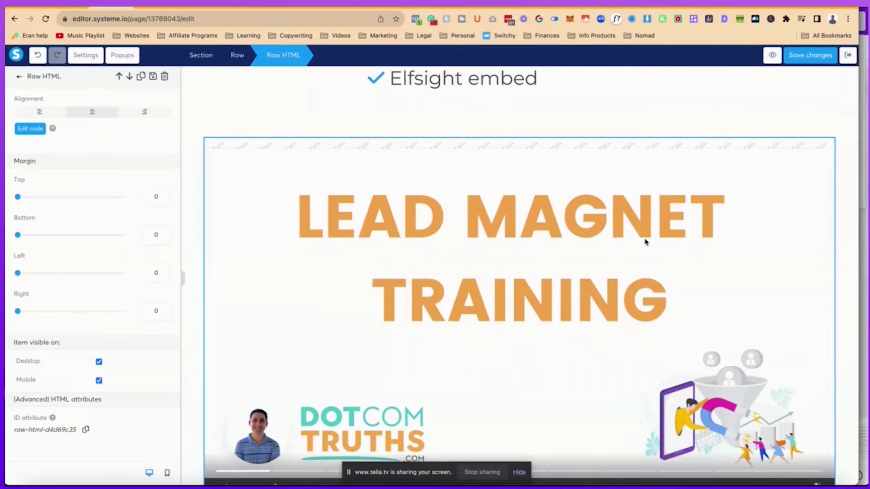
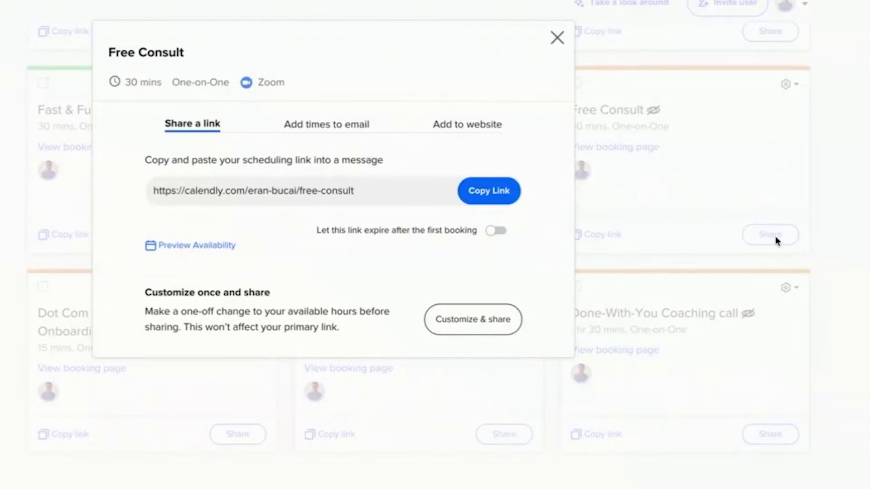
In Calendly, choose Inline Embed as the way to add the Free Consult event to a website
{"action": "left_click", "coordinate": [471, 131]}
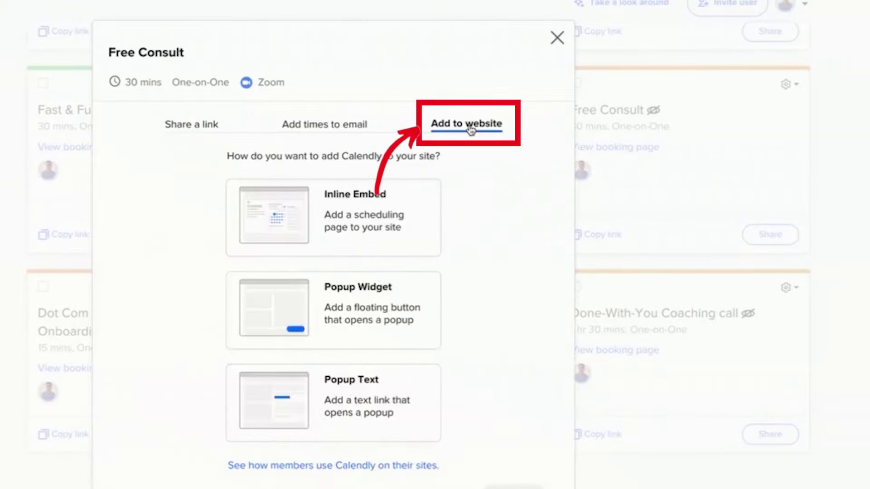
{"action": "left_click", "coordinate": [374, 218]}
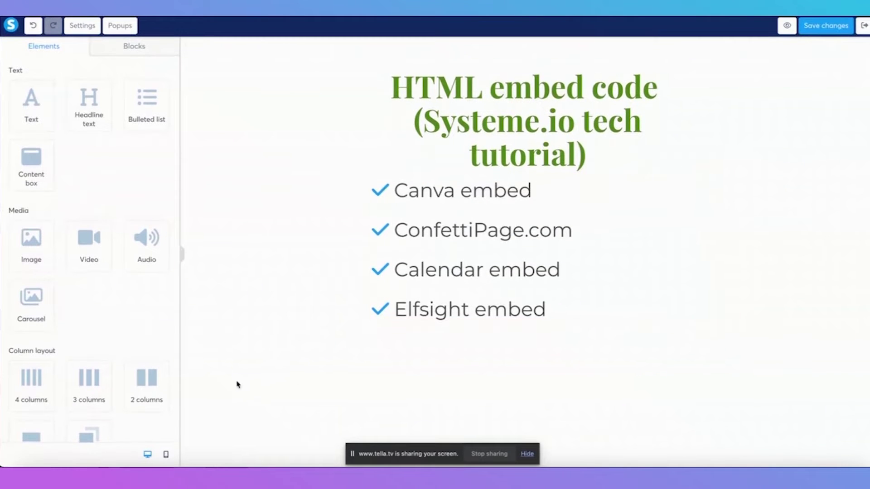
Add an empty section below the bulleted list in Systeme.io, and choose Popup Widget for the Free Consult event in Calendly
{"action": "left_click_drag", "start_coordinate": [93, 429], "coordinate": [288, 396]}
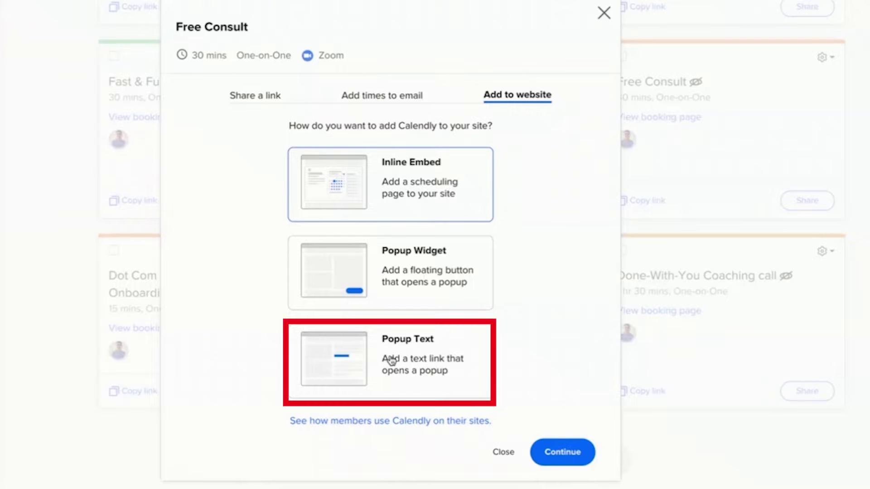
{"action": "left_click", "coordinate": [406, 290]}
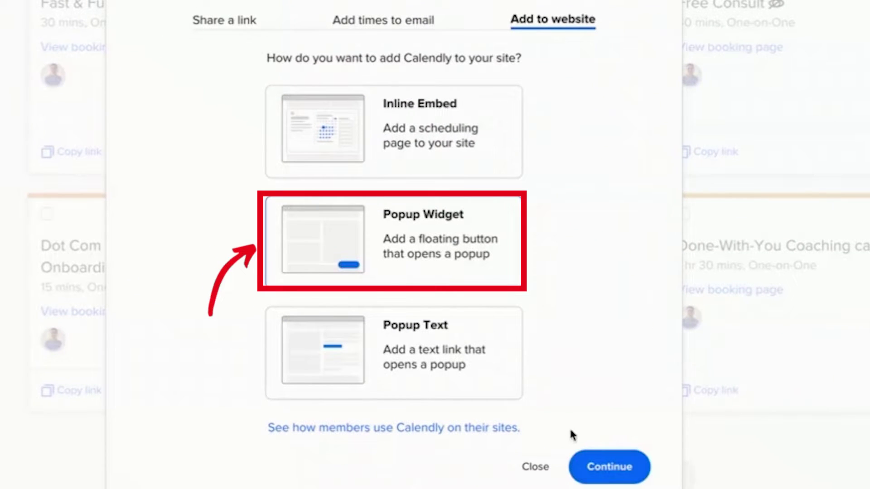
{"action": "left_click", "coordinate": [619, 475]}
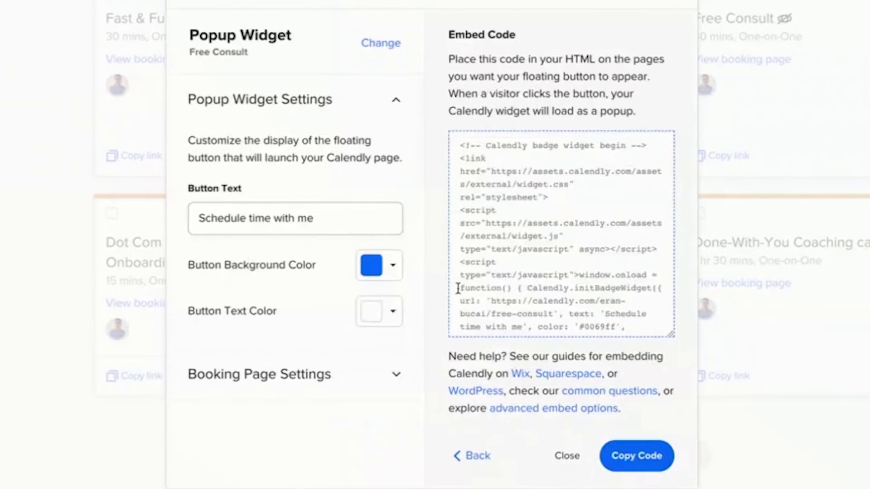
Set the popup widget's button background color to red (#ff1d00)
{"action": "left_click", "coordinate": [383, 269]}
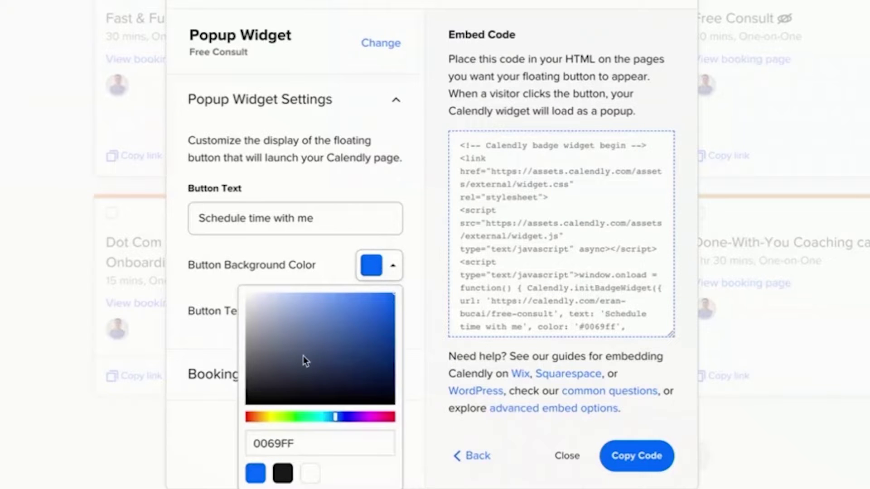
{"action": "scroll", "coordinate": [279, 426], "scroll_direction": "down", "scroll_amount": 1}
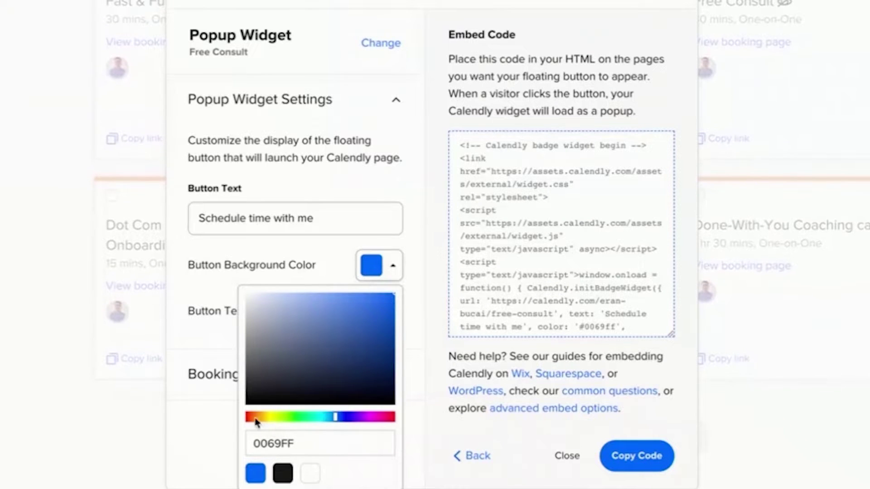
{"action": "left_click", "coordinate": [255, 418]}
{"action": "left_click", "coordinate": [224, 282]}
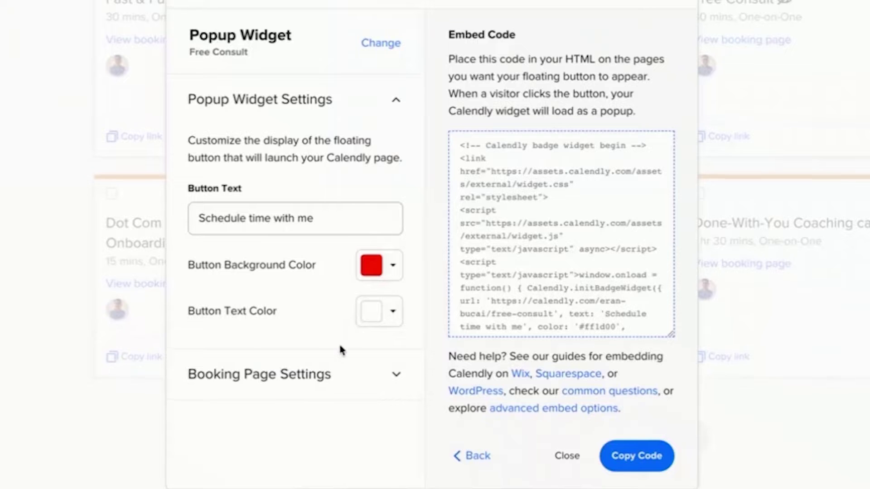
Hide the event type details and cookie banner on the booking page, set its button and link color to red, and copy the embed code
{"action": "left_click", "coordinate": [379, 385]}
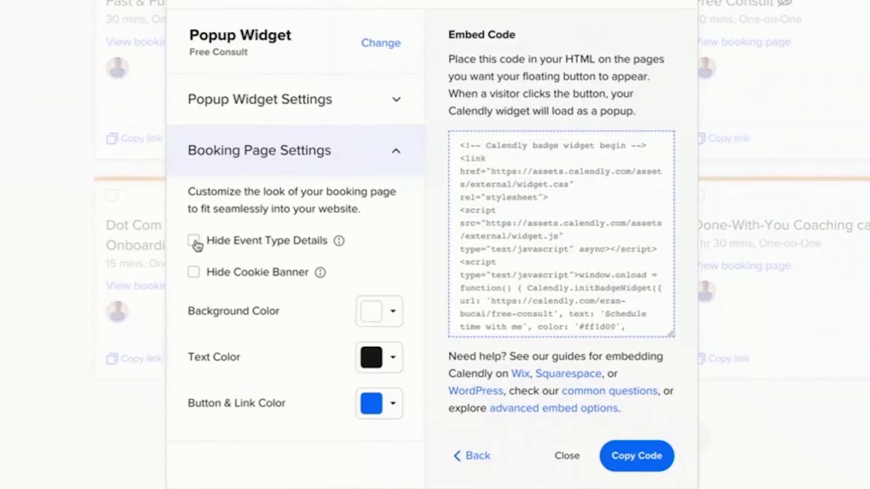
{"action": "left_click", "coordinate": [194, 241]}
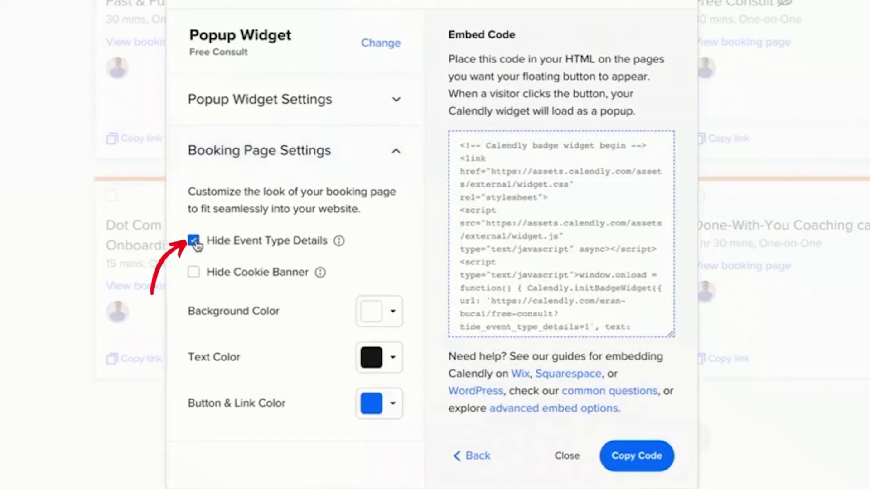
{"action": "left_click", "coordinate": [198, 275]}
{"action": "left_click", "coordinate": [379, 403]}
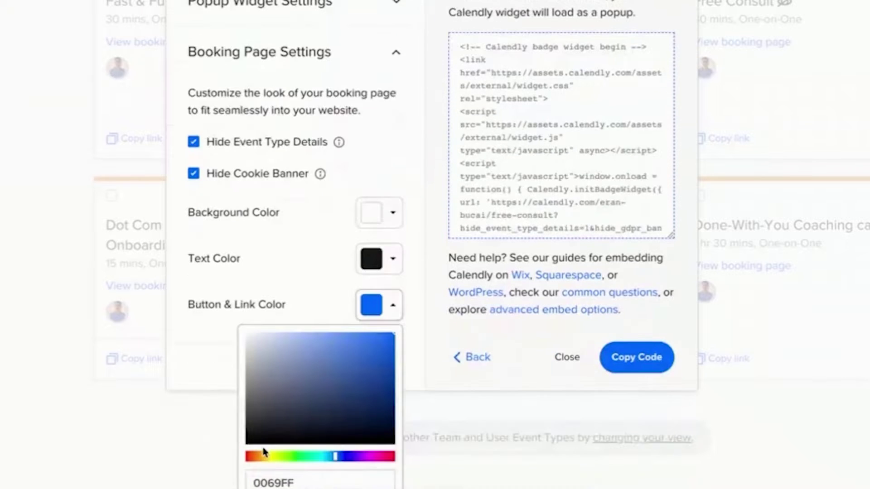
{"action": "left_click", "coordinate": [249, 458]}
{"action": "left_click", "coordinate": [328, 286]}
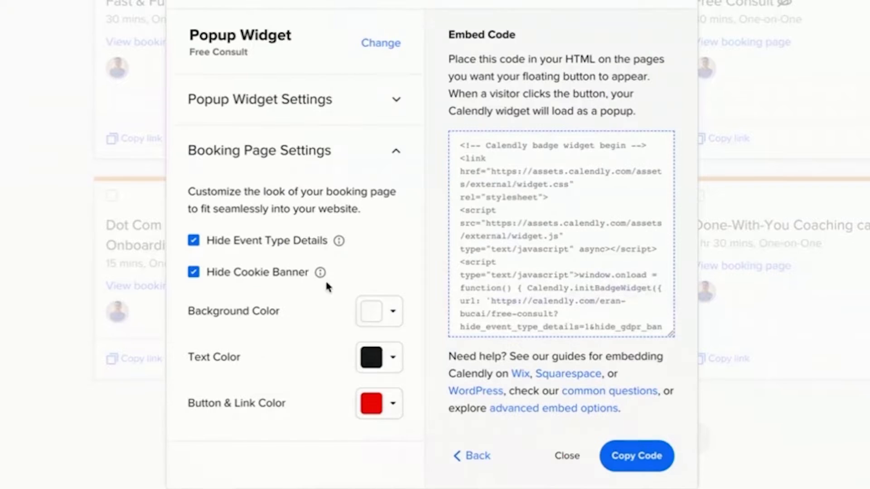
{"action": "left_click", "coordinate": [633, 456]}
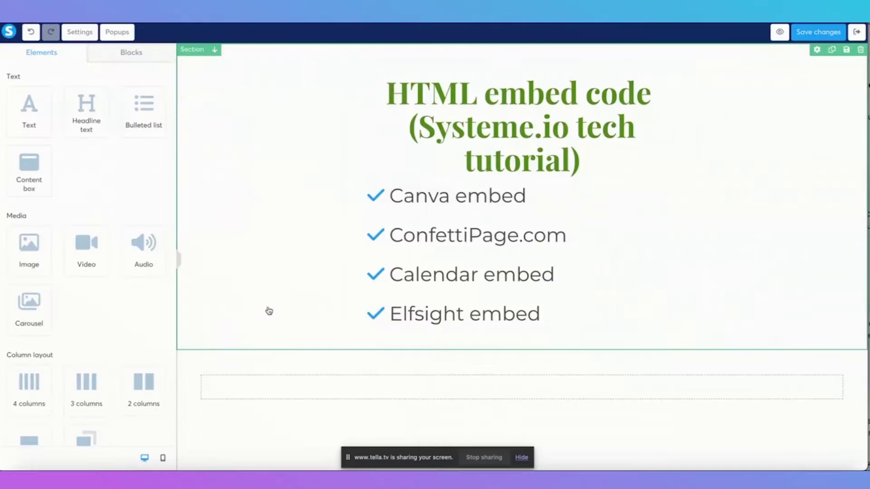
In the Systeme.io editor, place a Raw HTML element in the empty row below the bulleted list and select it
{"action": "scroll", "coordinate": [144, 342], "scroll_direction": "down", "scroll_amount": 10}
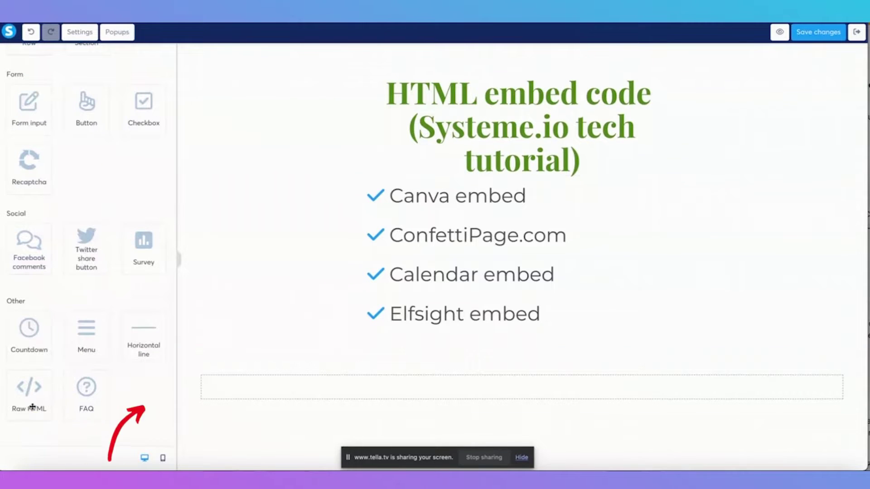
{"action": "left_click_drag", "start_coordinate": [44, 397], "coordinate": [241, 390]}
{"action": "left_click", "coordinate": [286, 385]}
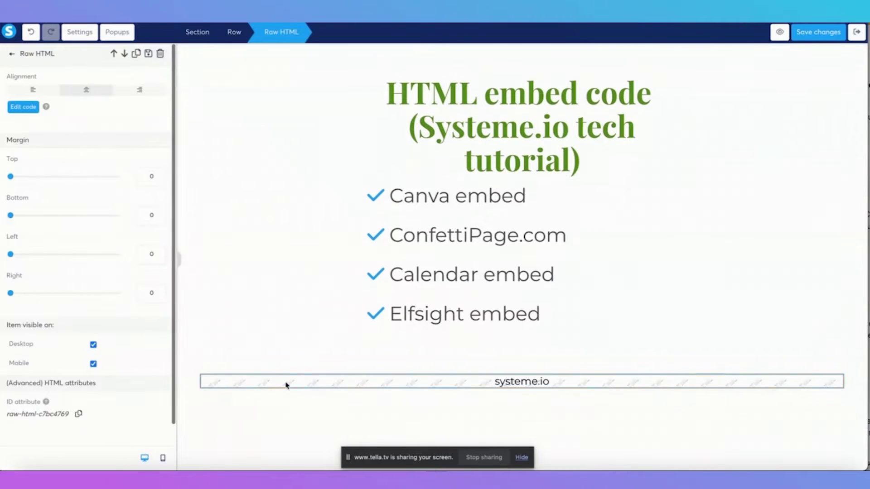
Replace the Raw HTML element's default code with the copied Calendly badge widget code and save it
{"action": "left_click", "coordinate": [26, 107]}
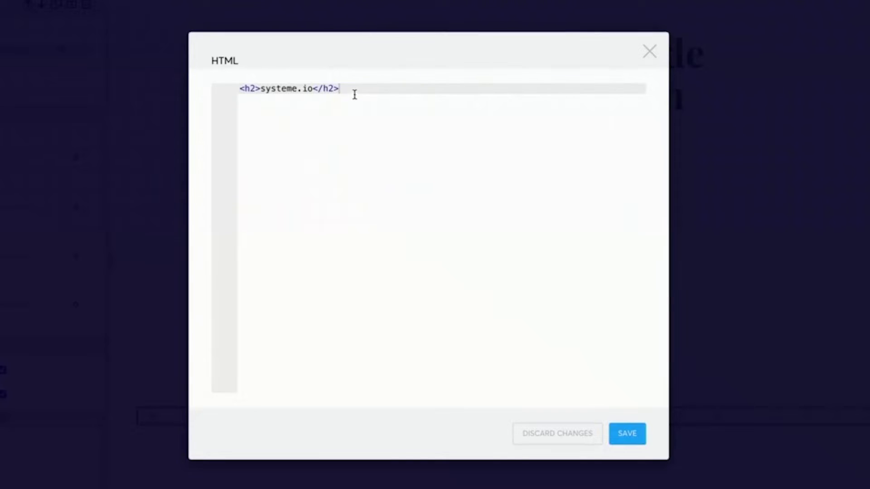
{"action": "key", "text": "ctrl+a"}
{"action": "key", "text": "BackSpace"}
{"action": "key", "text": "ctrl+v"}
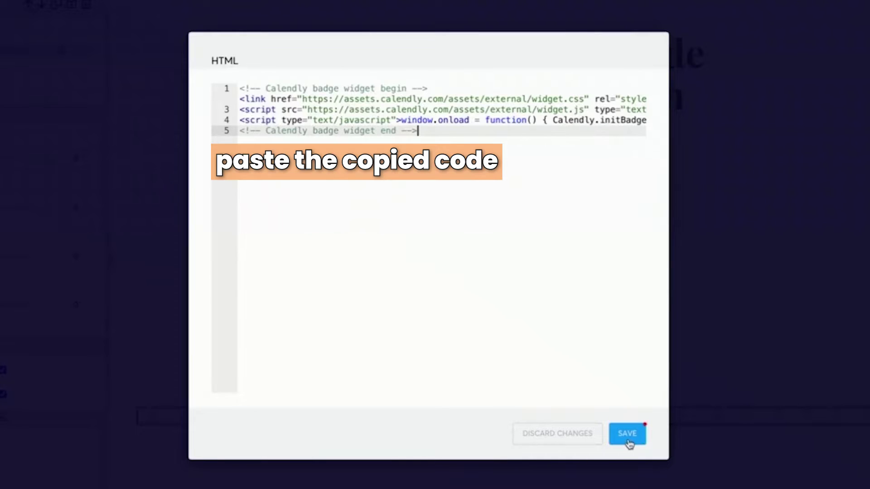
{"action": "left_click", "coordinate": [628, 438]}
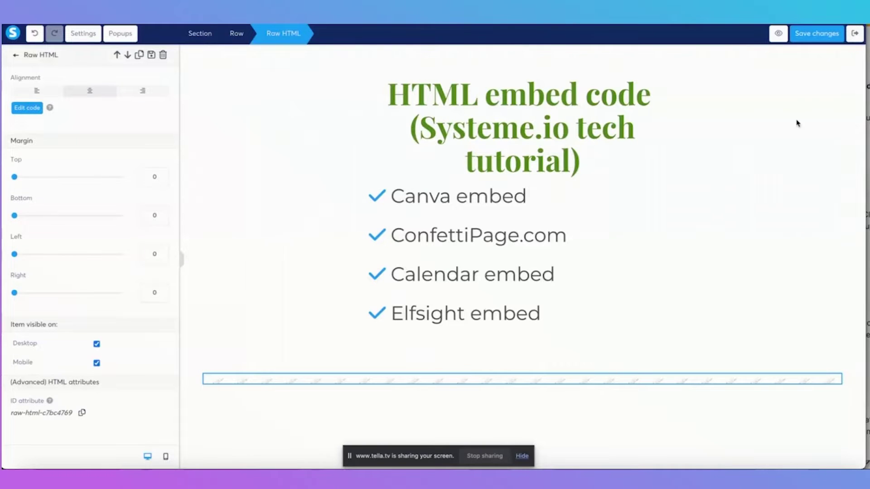
Preview the page, open the "Schedule time with me" popup, pick the 21:30 slot on January 15, and review the booking form
{"action": "left_click", "coordinate": [779, 36]}
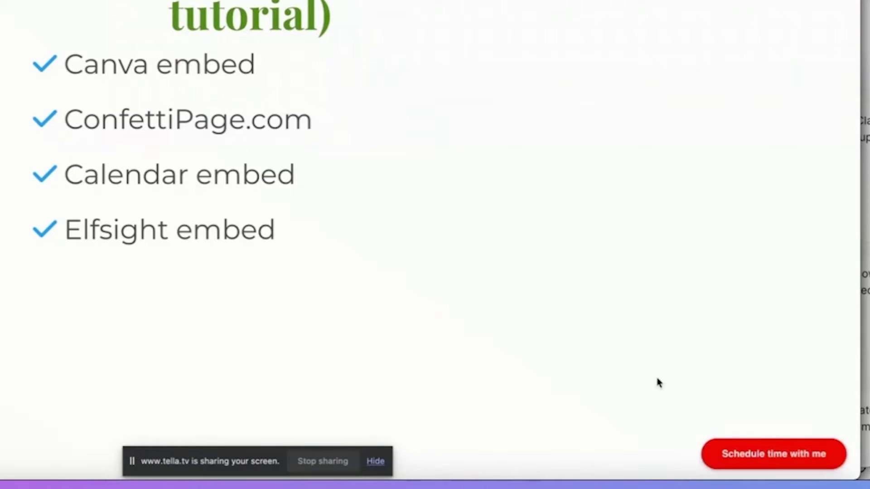
{"action": "left_click", "coordinate": [748, 455]}
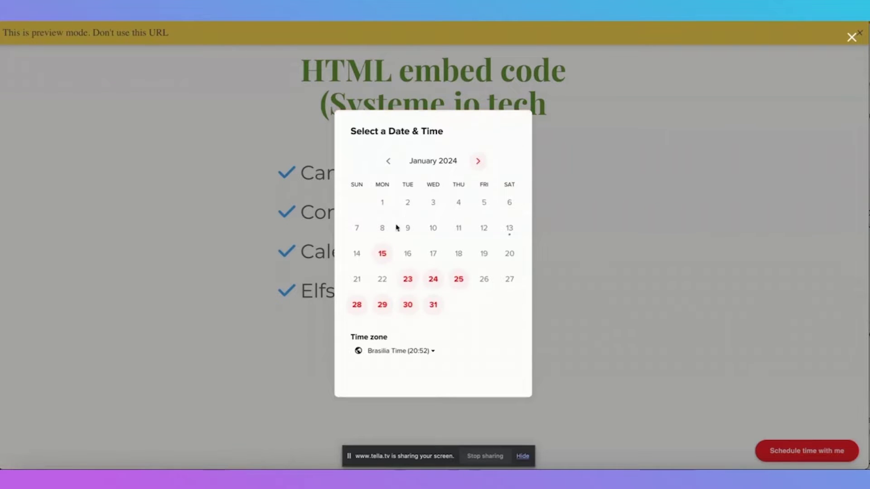
{"action": "left_click", "coordinate": [382, 254]}
{"action": "left_click", "coordinate": [503, 262]}
{"action": "left_click", "coordinate": [537, 257]}
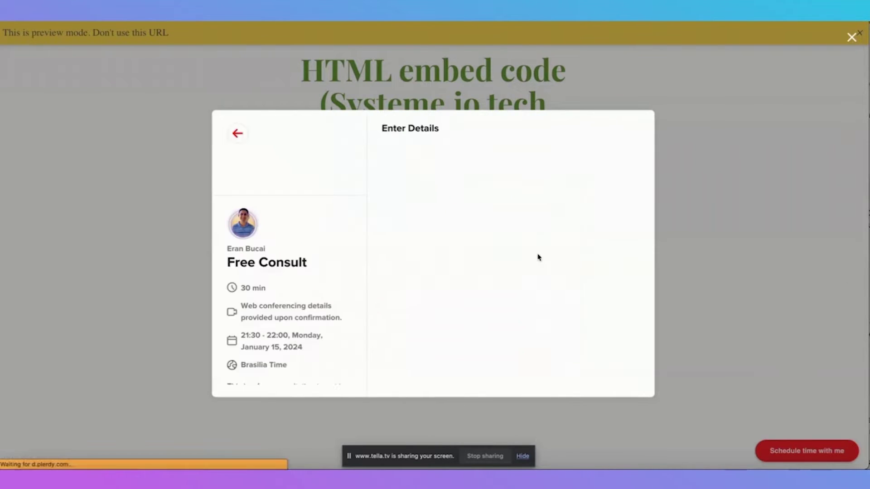
{"action": "scroll", "coordinate": [480, 286], "scroll_direction": "down", "scroll_amount": 5}
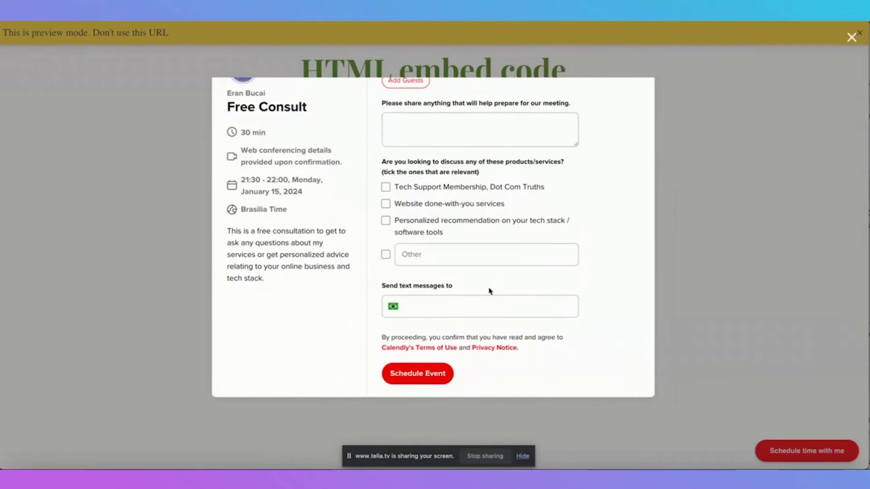
{"action": "scroll", "coordinate": [490, 290], "scroll_direction": "up", "scroll_amount": 5}
{"action": "left_click", "coordinate": [795, 60]}
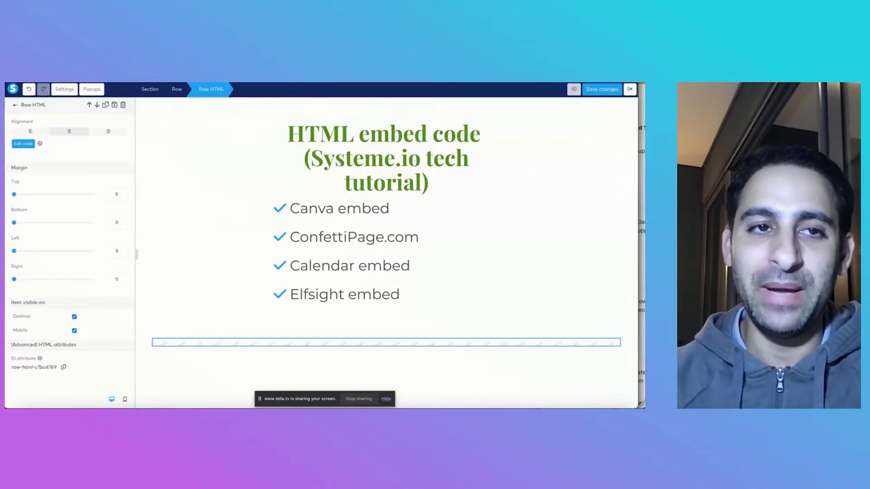
Back in Calendly, close the popup widget settings and choose Inline Embed for adding the Free Consult event to a website
{"action": "left_click", "coordinate": [193, 335]}
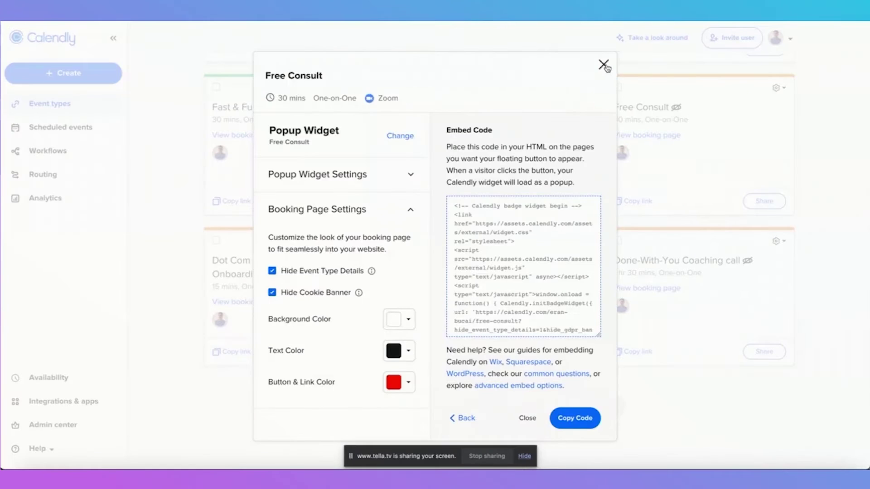
{"action": "left_click", "coordinate": [617, 114]}
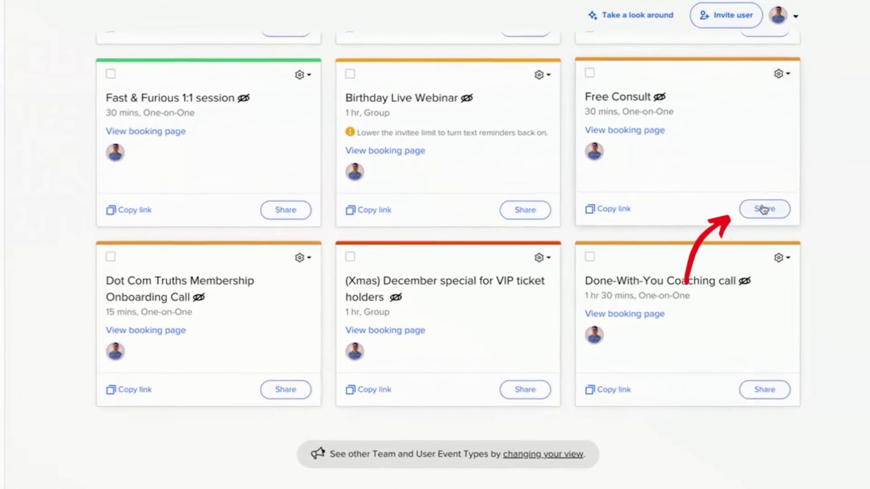
{"action": "left_click", "coordinate": [764, 200]}
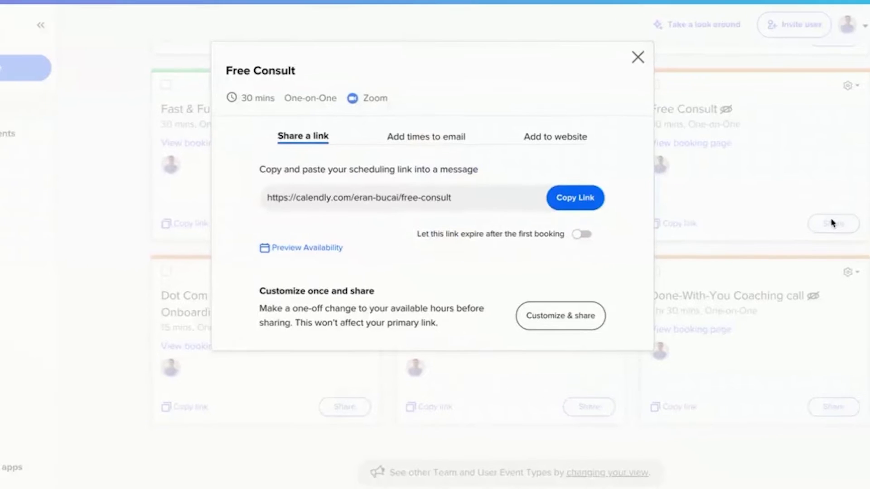
{"action": "left_click", "coordinate": [573, 141]}
{"action": "left_click", "coordinate": [460, 233]}
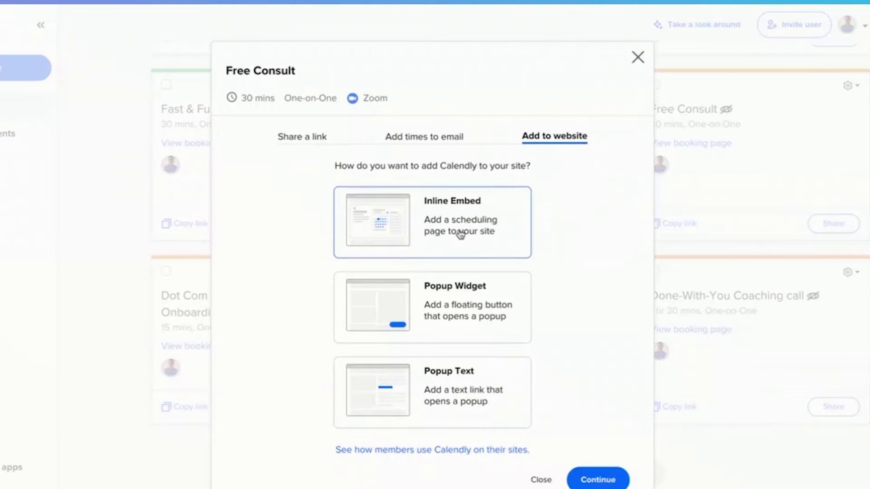
{"action": "left_click", "coordinate": [597, 474]}
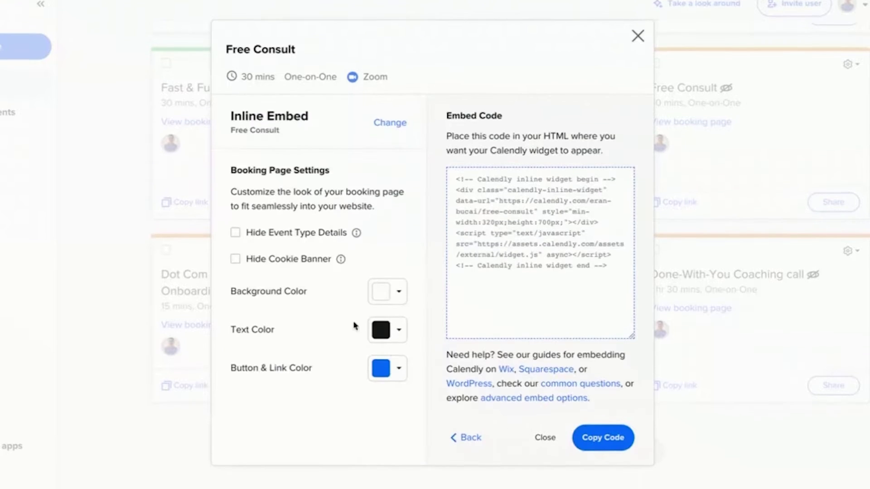
Hide the inline embed's event type details and cookie banner, set its button and link color to green (0AFF00), and copy the code
{"action": "left_click", "coordinate": [280, 264]}
{"action": "left_click", "coordinate": [274, 240]}
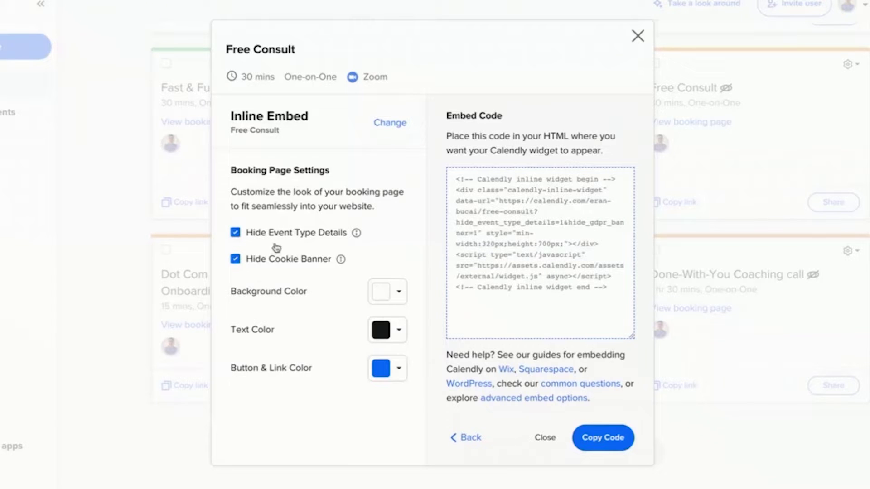
{"action": "left_click", "coordinate": [398, 371]}
{"action": "scroll", "coordinate": [359, 422], "scroll_direction": "down", "scroll_amount": 1}
{"action": "left_click", "coordinate": [318, 470]}
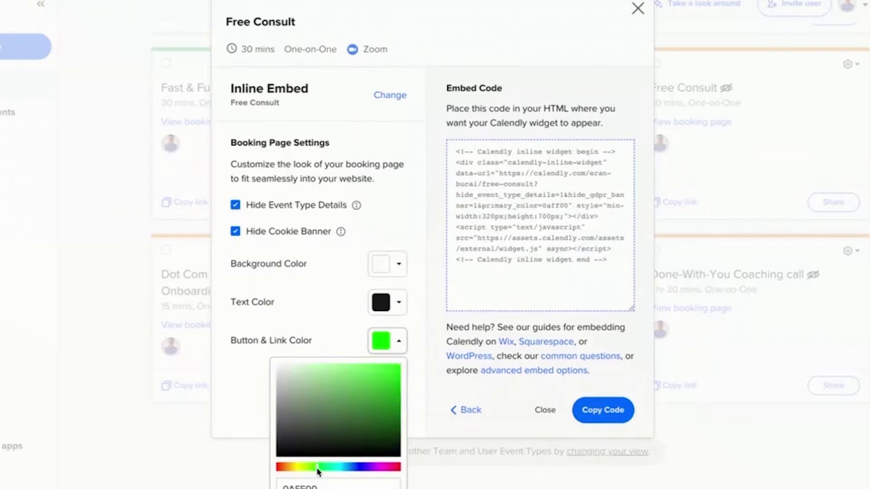
{"action": "left_click", "coordinate": [595, 411]}
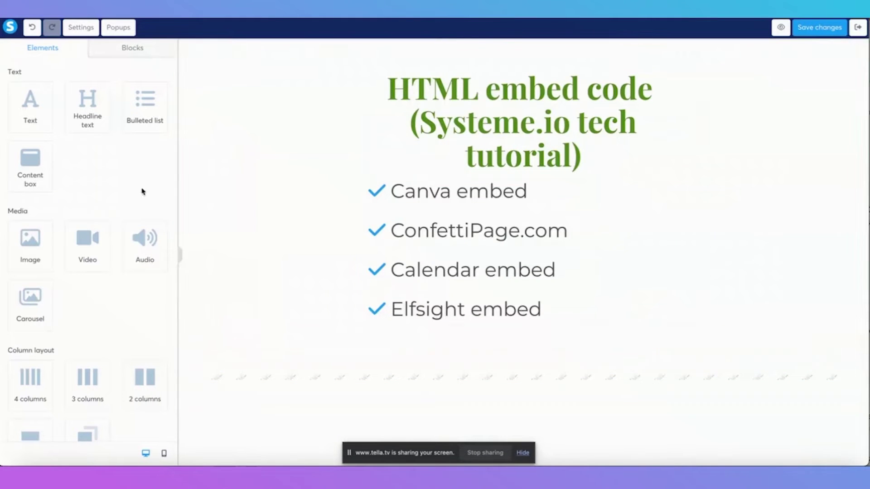
In the Systeme.io editor, add a section above the headline and place a Raw HTML element in it
{"action": "scroll", "coordinate": [101, 293], "scroll_direction": "down", "scroll_amount": 3}
{"action": "left_click_drag", "start_coordinate": [90, 325], "coordinate": [334, 50]}
{"action": "scroll", "coordinate": [123, 293], "scroll_direction": "down", "scroll_amount": 8}
{"action": "left_click", "coordinate": [350, 75]}
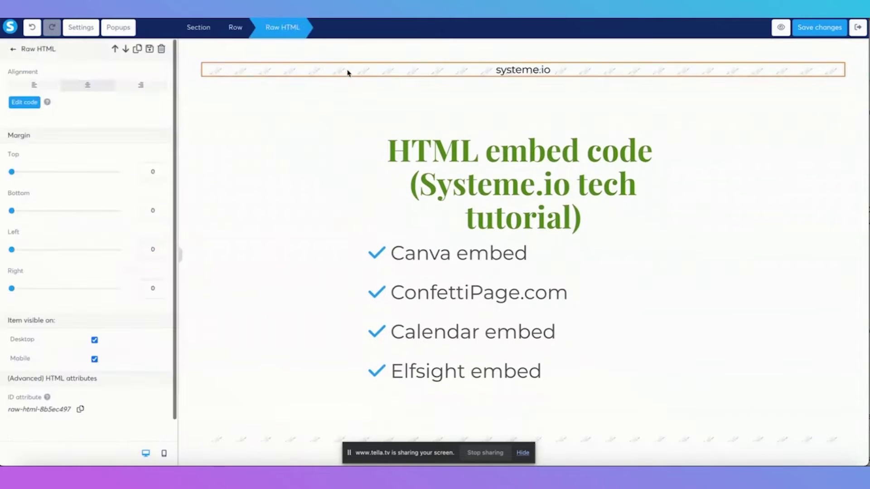
Replace the top Raw HTML element's code with the copied Calendly inline widget code and save the page changes
{"action": "left_click", "coordinate": [25, 102]}
{"action": "key", "text": "ctrl+a"}
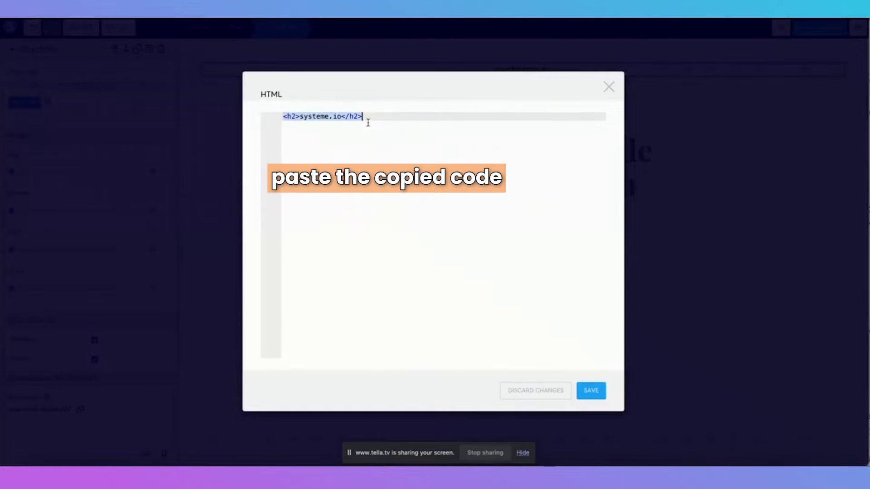
{"action": "key", "text": "ctrl+v"}
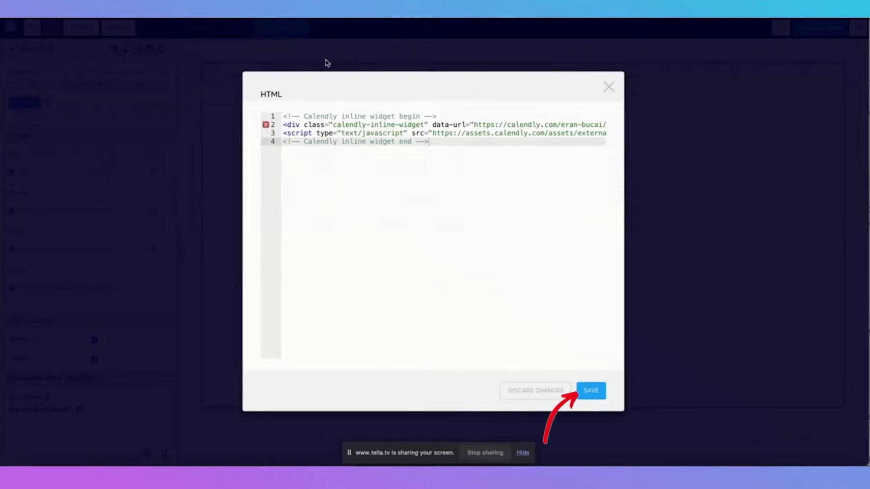
{"action": "left_click", "coordinate": [609, 85]}
{"action": "left_click", "coordinate": [823, 26]}
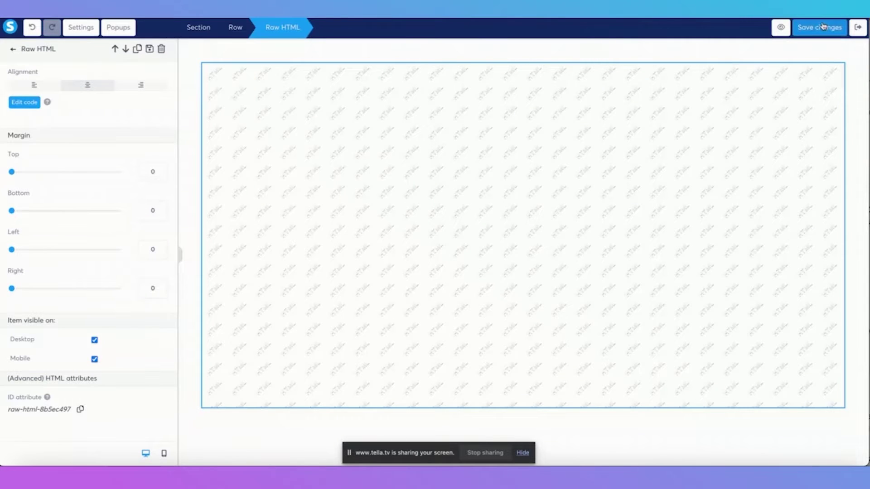
Preview the page and pick January 15 in the inline booking calendar
{"action": "left_click", "coordinate": [788, 28]}
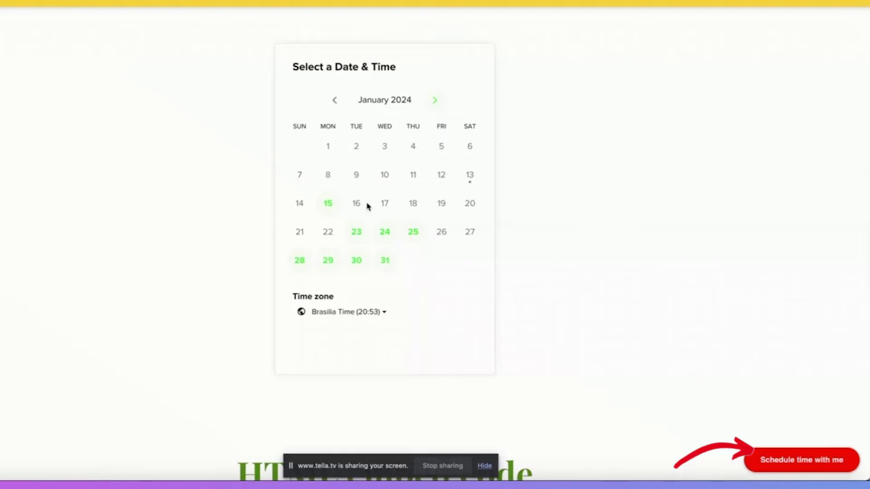
{"action": "left_click", "coordinate": [331, 203]}
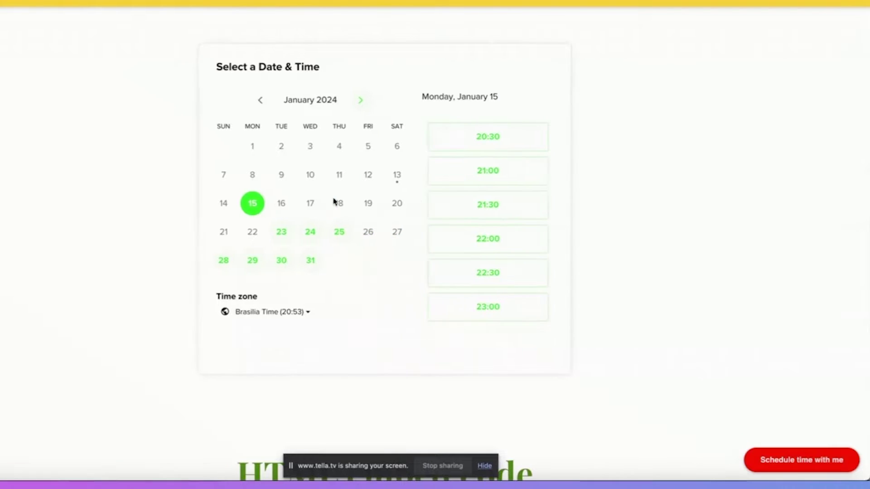
Pick the 22:00 slot for January 15 and look through the booking details form inside the inline widget
{"action": "left_click", "coordinate": [496, 236]}
{"action": "left_click", "coordinate": [509, 239]}
{"action": "scroll", "coordinate": [402, 236], "scroll_direction": "down", "scroll_amount": 5}
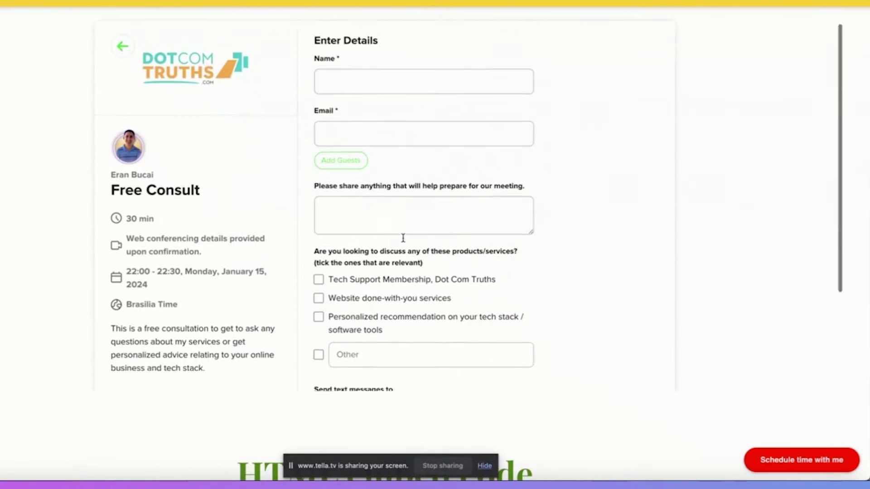
{"action": "scroll", "coordinate": [402, 199], "scroll_direction": "up", "scroll_amount": 5}
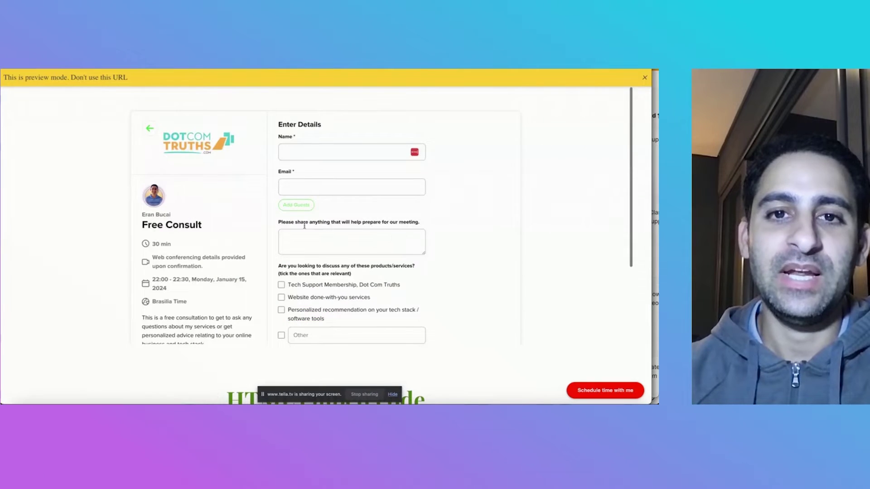
Go back to the time slots, choose 21:30 and check how its booking form scrolls inside the embed
{"action": "left_click", "coordinate": [150, 128]}
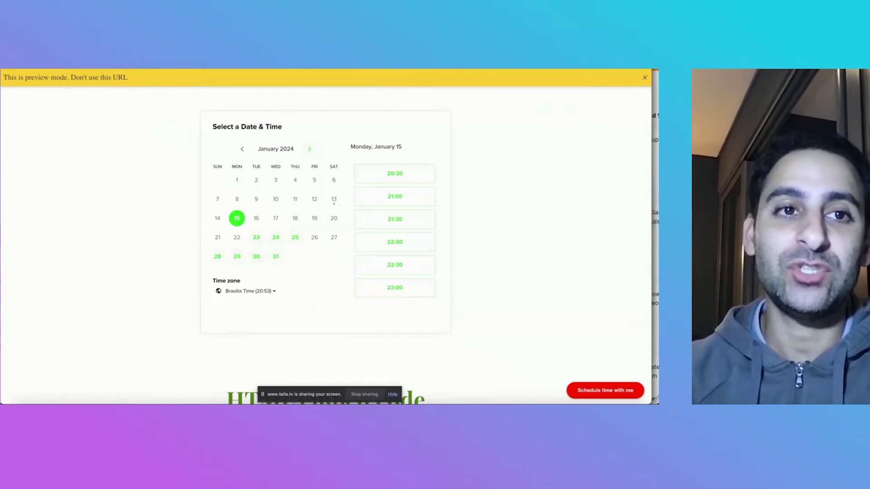
{"action": "left_click", "coordinate": [412, 220]}
{"action": "left_click", "coordinate": [416, 221]}
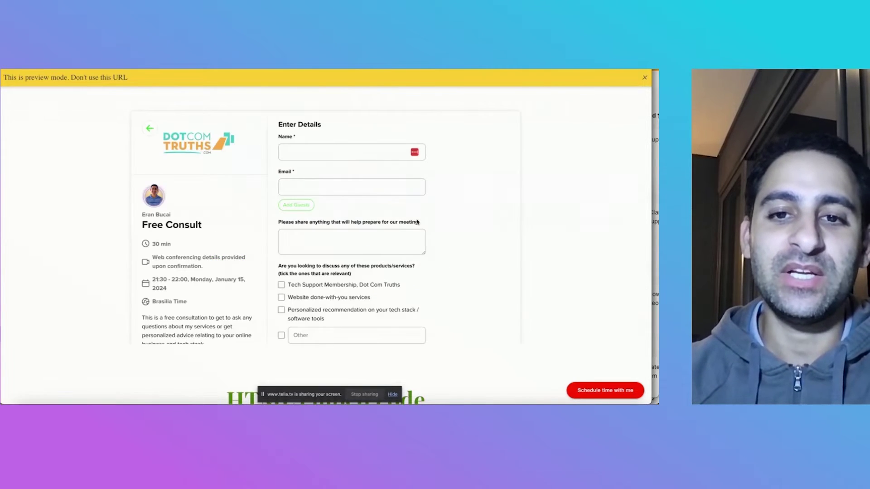
{"action": "scroll", "coordinate": [464, 208], "scroll_direction": "down", "scroll_amount": 2}
{"action": "scroll", "coordinate": [464, 210], "scroll_direction": "up", "scroll_amount": 2}
{"action": "scroll", "coordinate": [464, 209], "scroll_direction": "down", "scroll_amount": 3}
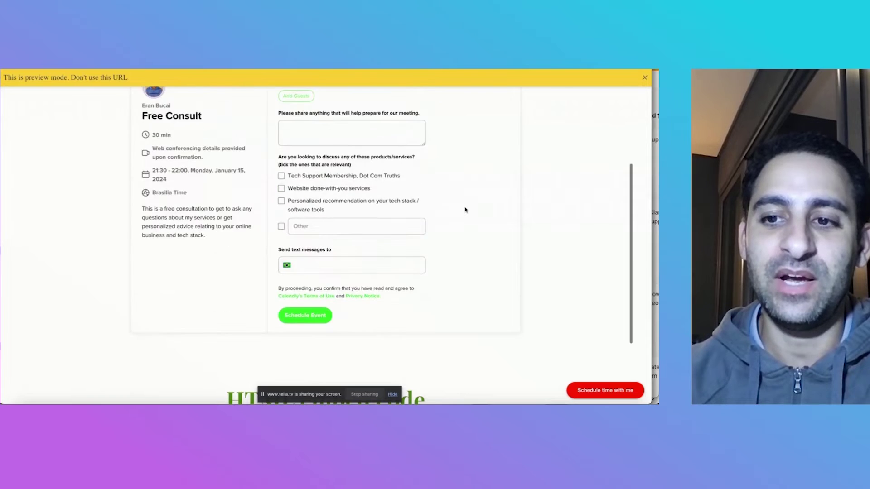
{"action": "scroll", "coordinate": [464, 210], "scroll_direction": "up", "scroll_amount": 3}
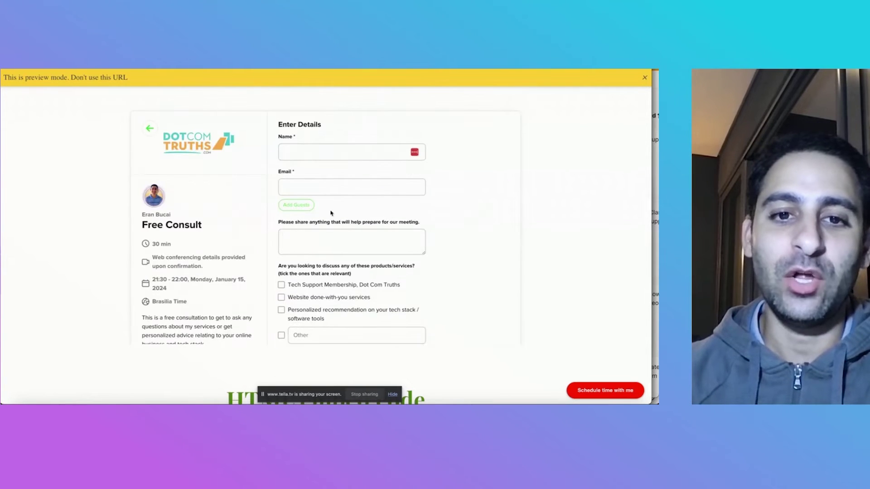
{"action": "scroll", "coordinate": [330, 213], "scroll_direction": "down", "scroll_amount": 3}
{"action": "key", "text": "alt+Left"}
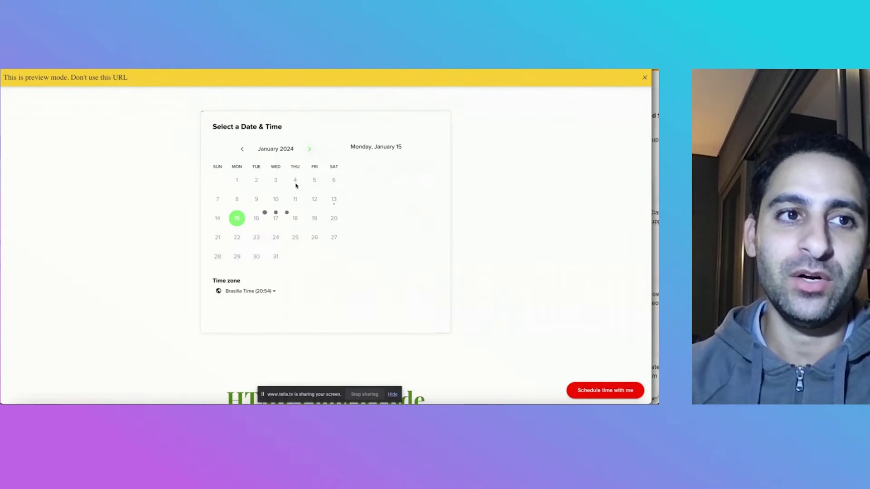
Look over the booking form for the 21:00 slot and close the page preview
{"action": "scroll", "coordinate": [161, 196], "scroll_direction": "down", "scroll_amount": 4}
{"action": "scroll", "coordinate": [161, 196], "scroll_direction": "up", "scroll_amount": 5}
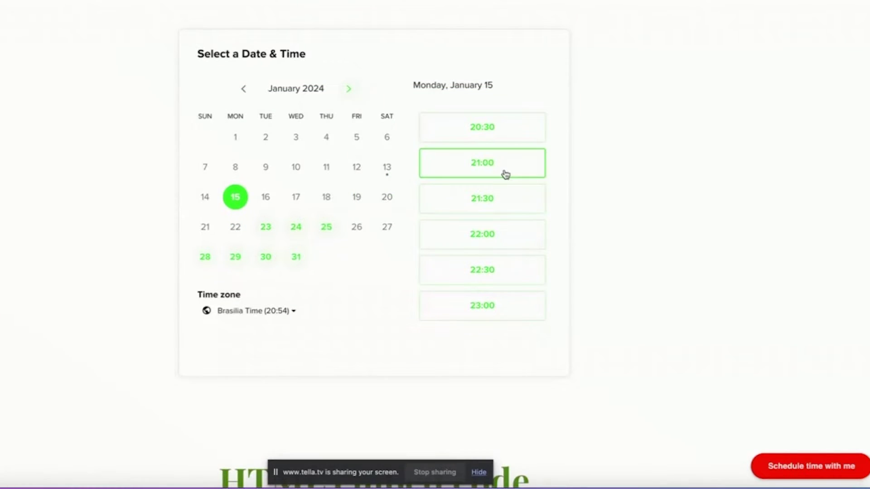
{"action": "left_click", "coordinate": [505, 175]}
{"action": "left_click", "coordinate": [504, 175]}
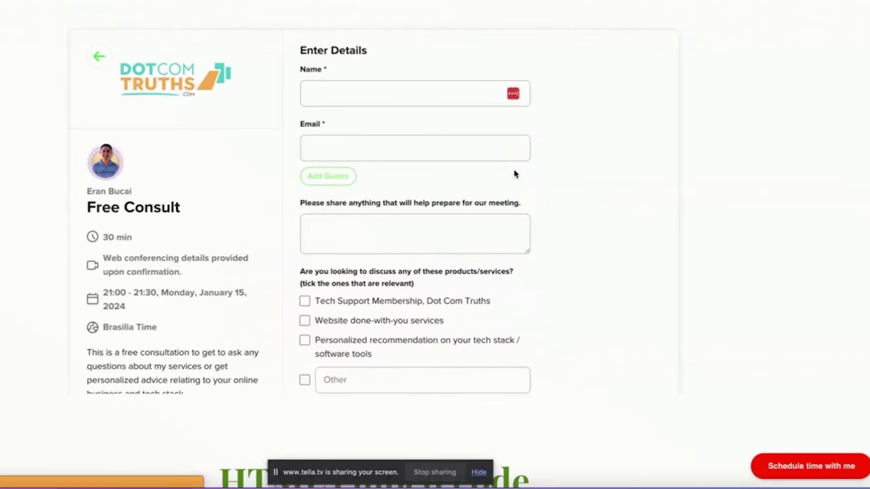
{"action": "scroll", "coordinate": [555, 227], "scroll_direction": "down", "scroll_amount": 1}
{"action": "scroll", "coordinate": [556, 227], "scroll_direction": "up", "scroll_amount": 1}
{"action": "left_click", "coordinate": [100, 56]}
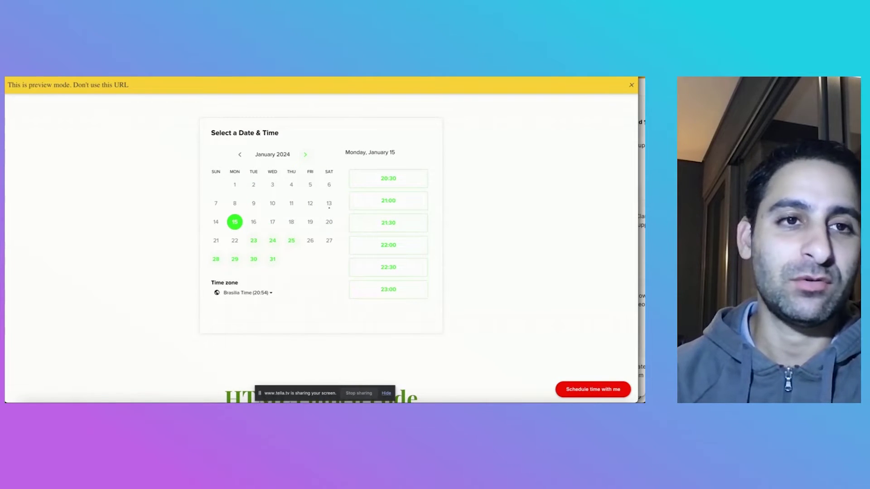
{"action": "key", "text": "ctrl+w"}
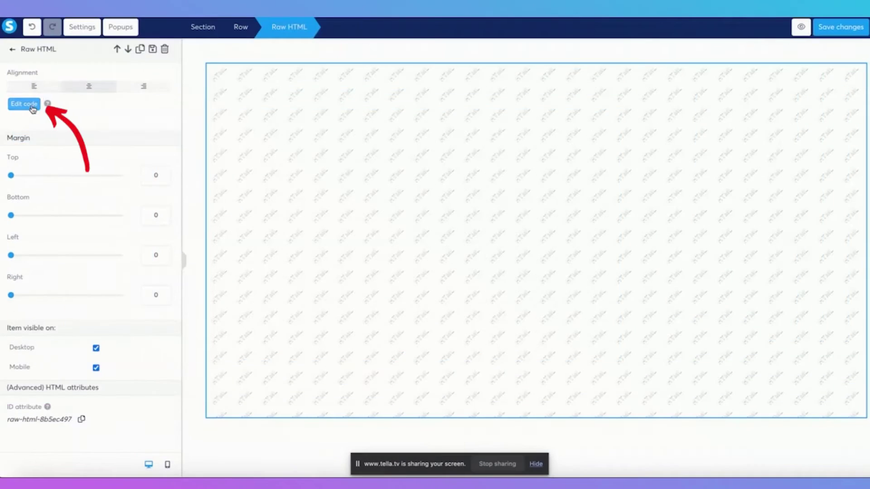
Open the top Raw HTML element's code and set the Calendly inline widget's min-width to 720px
{"action": "left_click", "coordinate": [27, 138]}
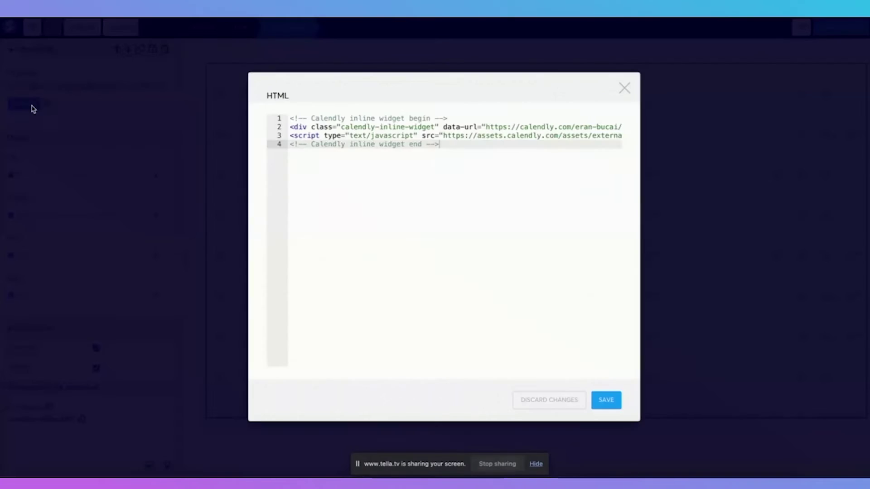
{"action": "left_click", "coordinate": [429, 129]}
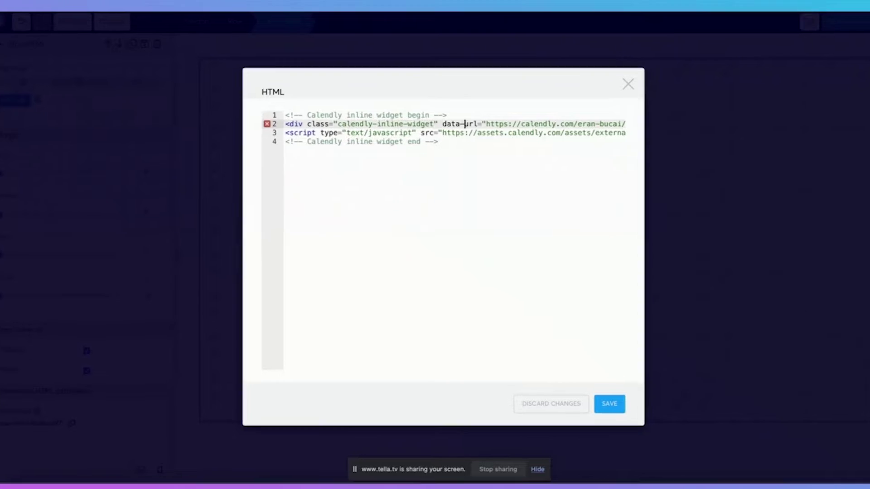
{"action": "left_click", "coordinate": [486, 127]}
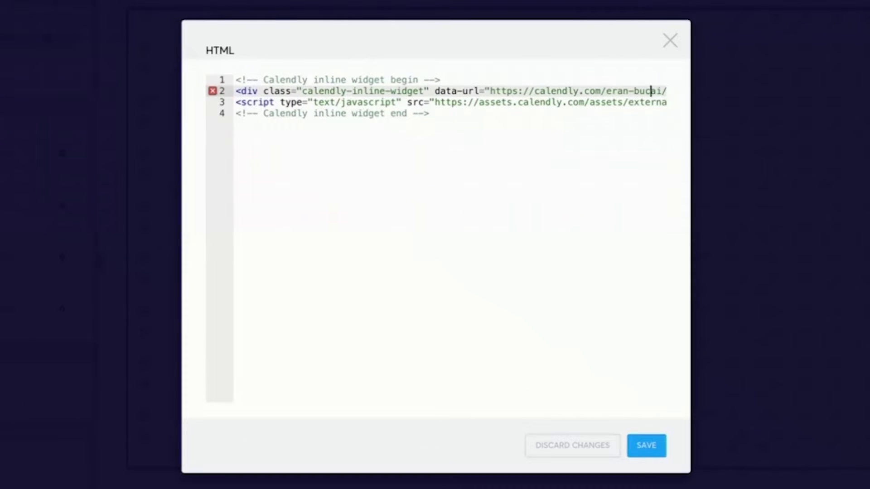
{"action": "key", "text": "Right"}
{"action": "key", "text": "Right"}
{"action": "key", "text": "Right"}
{"action": "key", "text": "Right"}
{"action": "key", "text": "Right"}
{"action": "key", "text": "Right"}
{"action": "key", "text": "Right"}
{"action": "key", "text": "Right"}
{"action": "key", "text": "Right"}
{"action": "key", "text": "Right"}
{"action": "key", "text": "Right"}
{"action": "key", "text": "Right"}
{"action": "key", "text": "Right"}
{"action": "key", "text": "Right"}
{"action": "key", "text": "Right"}
{"action": "key", "text": "Right"}
{"action": "key", "text": "Right"}
{"action": "key", "text": "Right"}
{"action": "key", "text": "Right"}
{"action": "key", "text": "Right"}
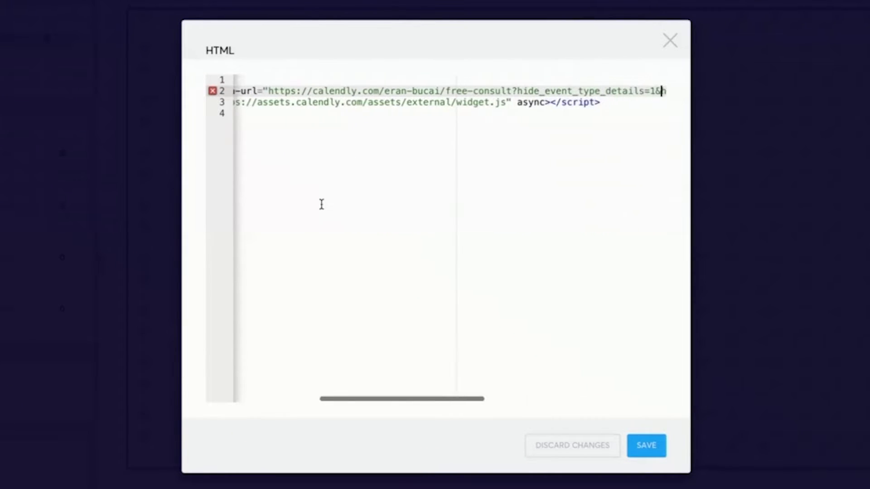
{"action": "key", "text": "End"}
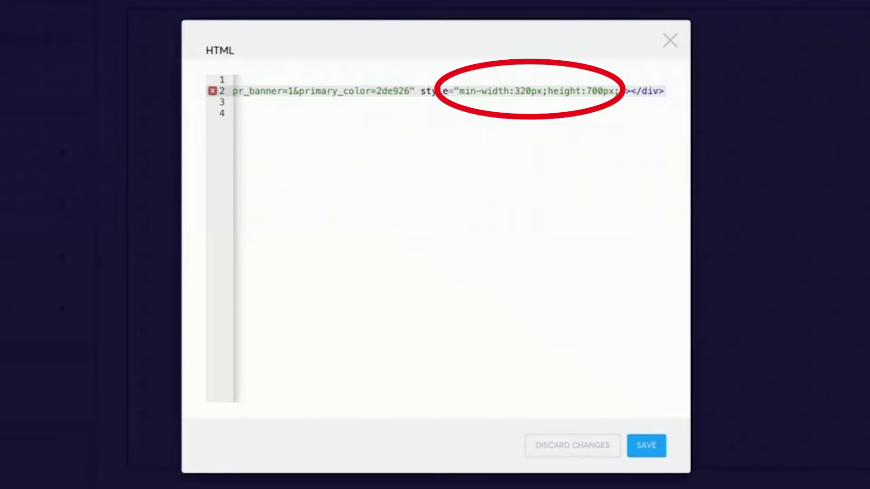
{"action": "key", "text": "BackSpace"}
{"action": "type", "text": "7"}
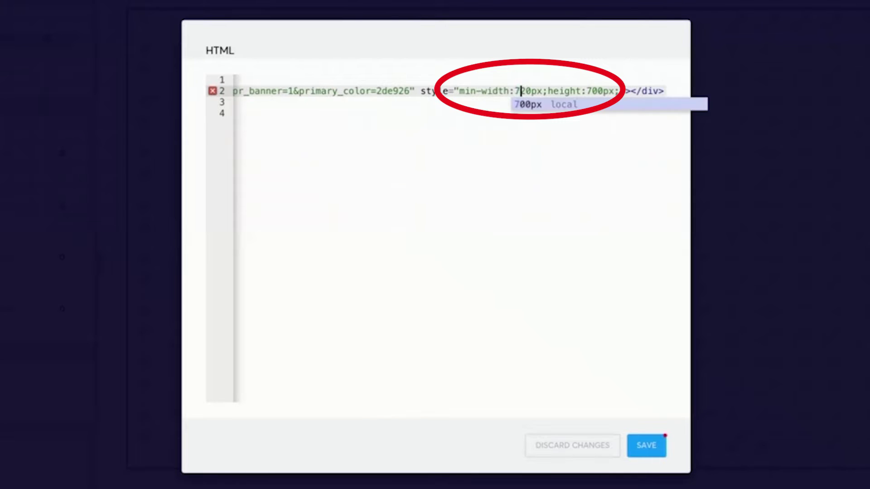
Set the inline widget's height to 1700px, save the code and save the page changes
{"action": "left_click", "coordinate": [592, 91]}
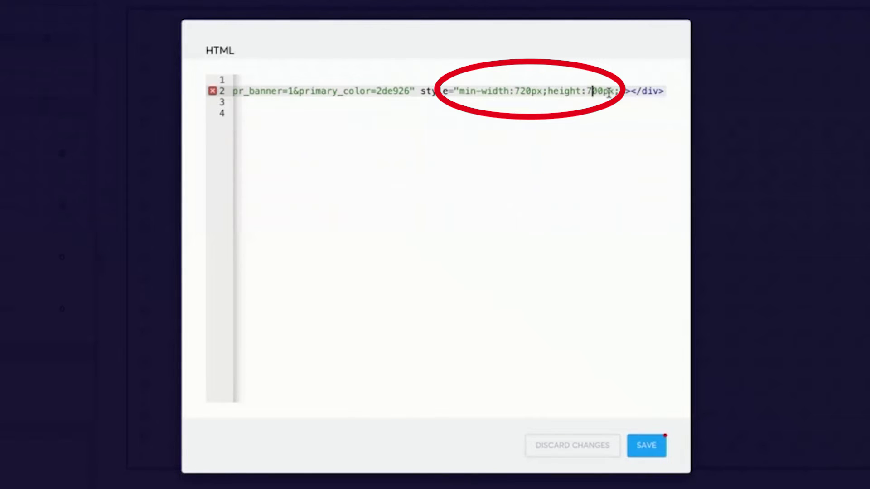
{"action": "left_click", "coordinate": [645, 448]}
{"action": "left_click", "coordinate": [849, 28]}
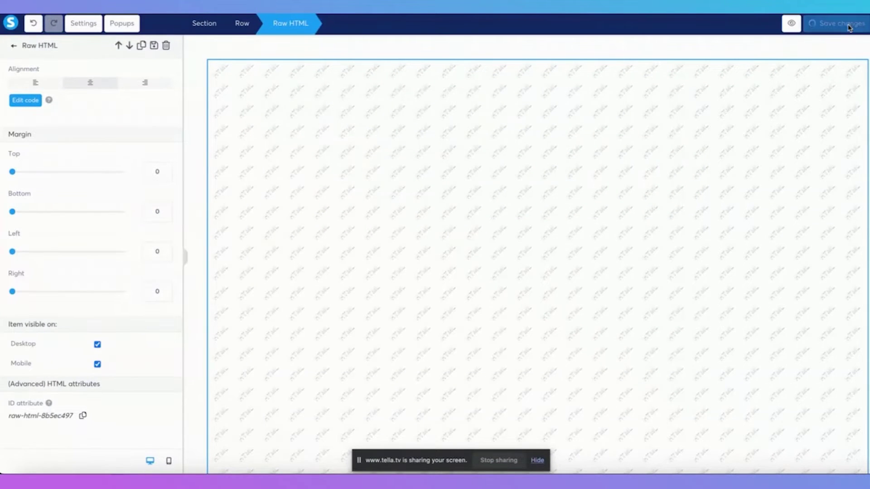
Preview the page and book January 15 at 21:30 in the inline calendar up to the details form
{"action": "left_click", "coordinate": [804, 25]}
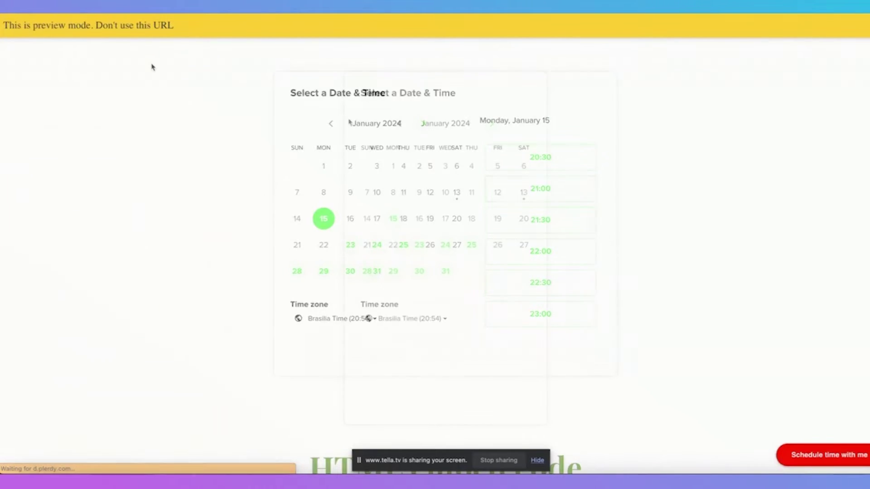
{"action": "left_click", "coordinate": [394, 218]}
{"action": "left_click", "coordinate": [534, 219]}
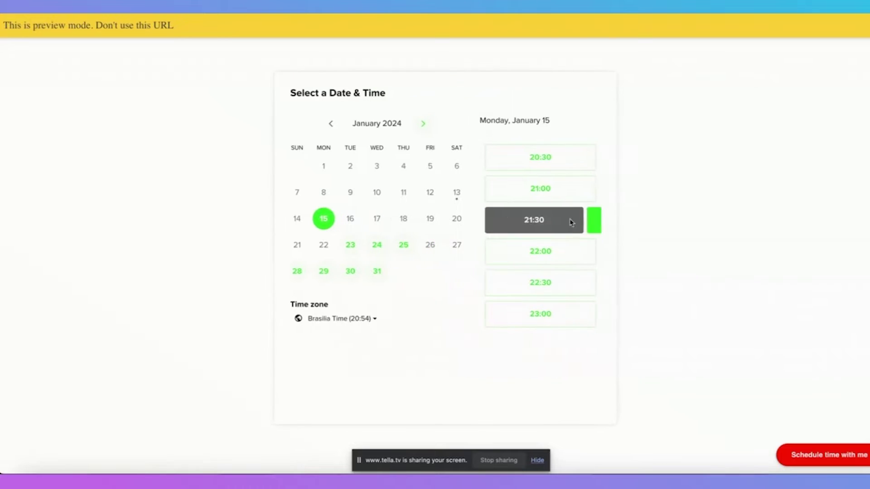
{"action": "left_click", "coordinate": [569, 220]}
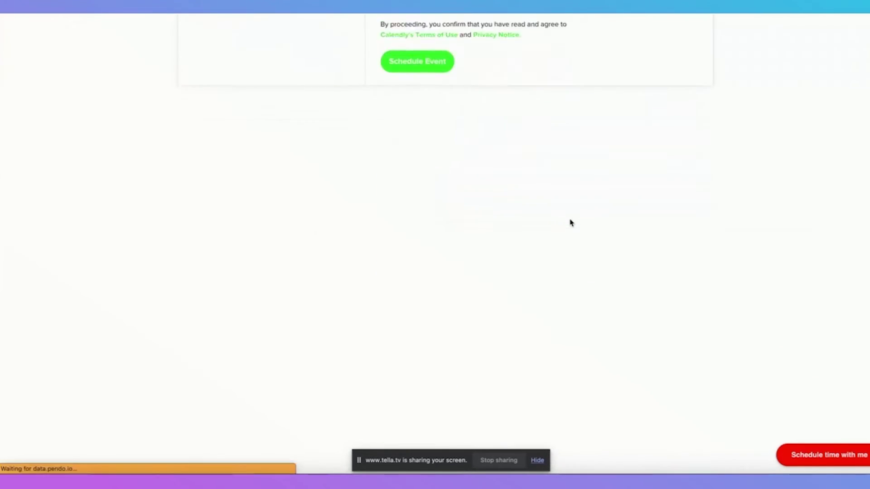
Examine whether the full booking form fits in the resized embed and how much empty space lies above the headline
{"action": "scroll", "coordinate": [671, 146], "scroll_direction": "down", "scroll_amount": 1}
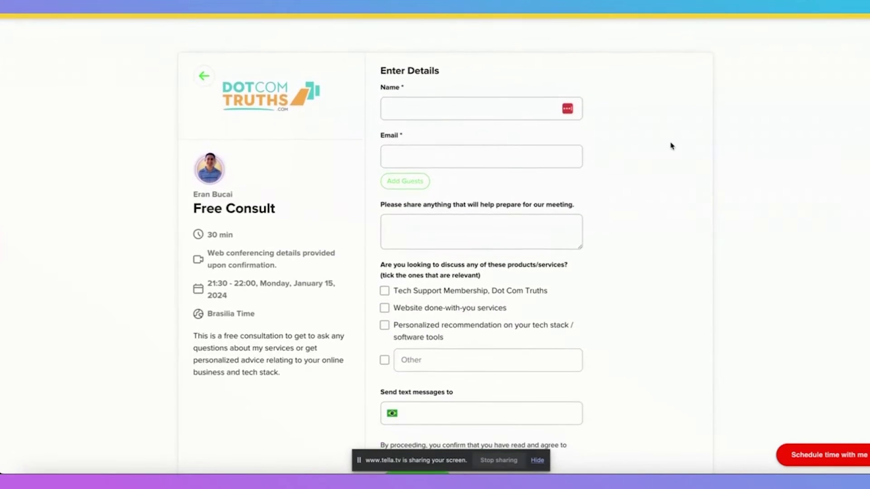
{"action": "scroll", "coordinate": [668, 231], "scroll_direction": "down", "scroll_amount": 10}
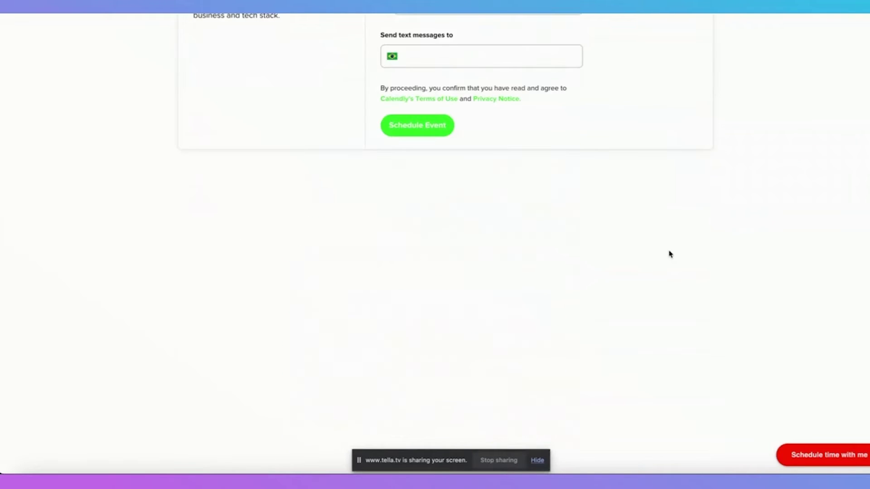
{"action": "scroll", "coordinate": [456, 90], "scroll_direction": "down", "scroll_amount": 3}
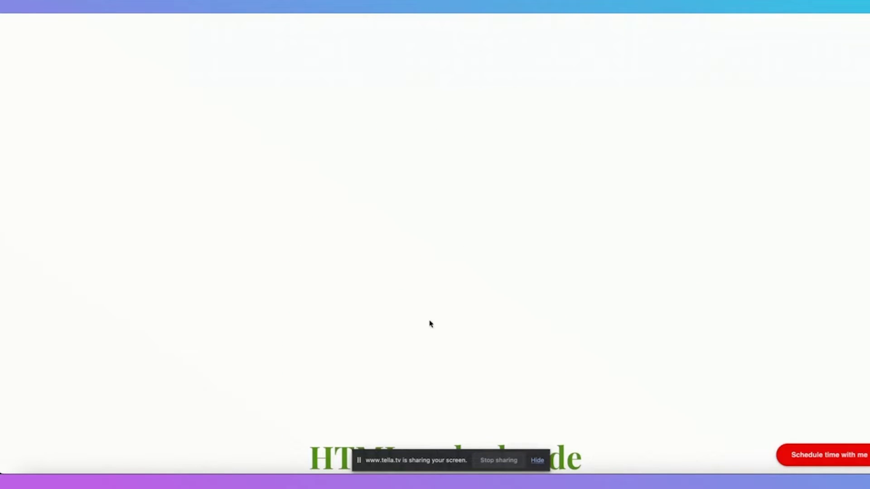
{"action": "scroll", "coordinate": [385, 148], "scroll_direction": "up", "scroll_amount": 8}
{"action": "scroll", "coordinate": [386, 148], "scroll_direction": "down", "scroll_amount": 5}
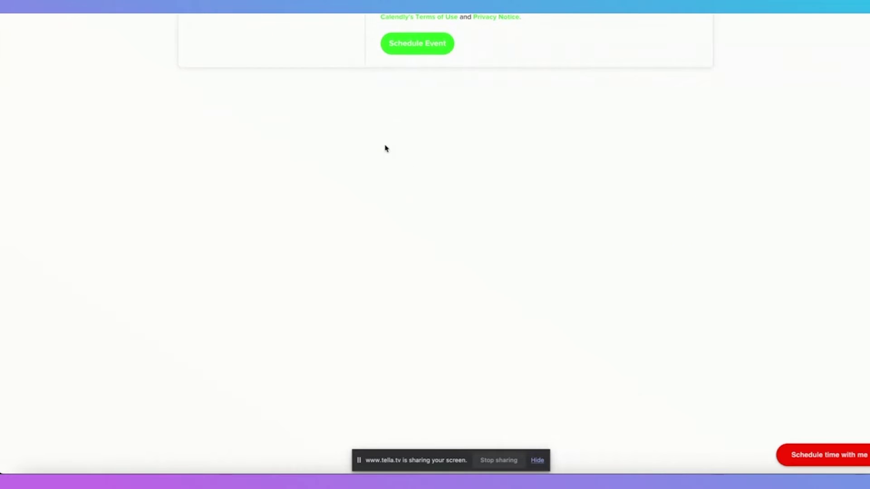
{"action": "scroll", "coordinate": [386, 148], "scroll_direction": "up", "scroll_amount": 8}
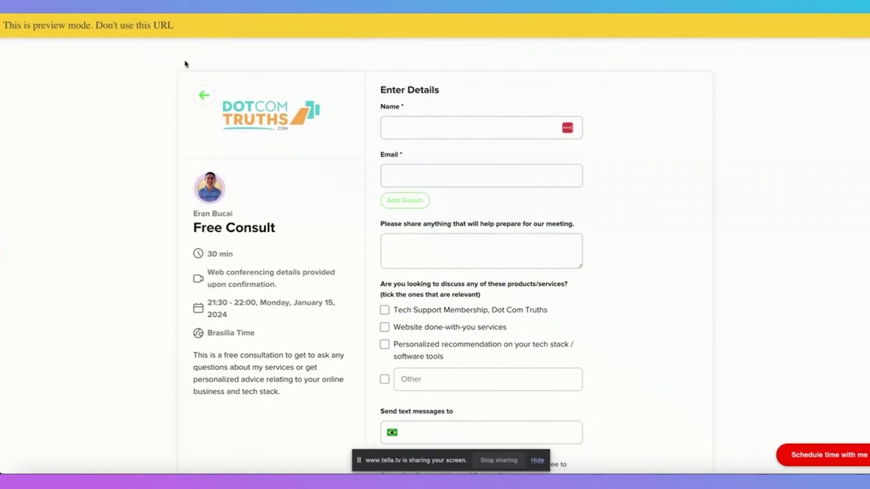
{"action": "scroll", "coordinate": [625, 276], "scroll_direction": "down", "scroll_amount": 5}
{"action": "scroll", "coordinate": [620, 275], "scroll_direction": "up", "scroll_amount": 5}
{"action": "scroll", "coordinate": [493, 276], "scroll_direction": "down", "scroll_amount": 5}
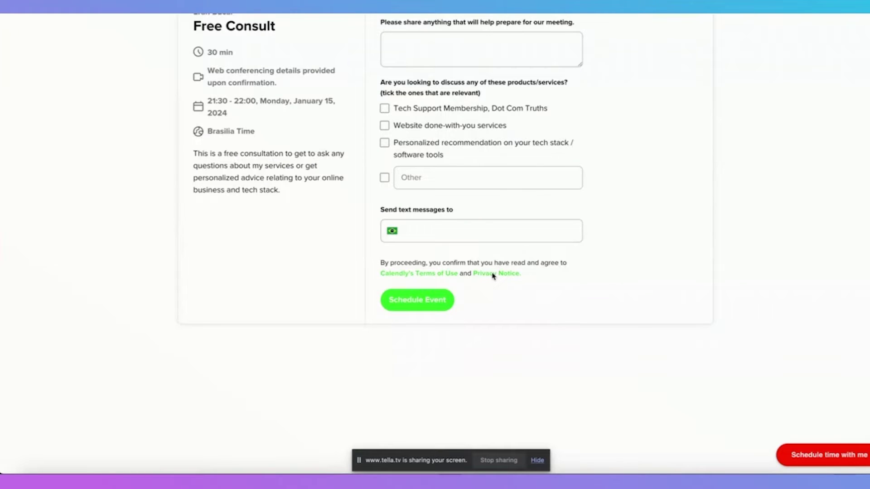
{"action": "scroll", "coordinate": [633, 247], "scroll_direction": "up", "scroll_amount": 3}
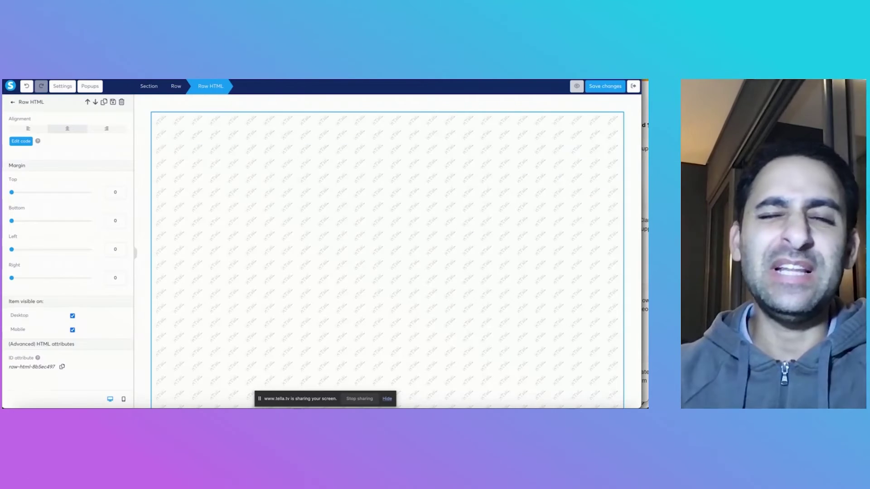
Reopen the top Raw HTML element's code and edit the inline widget's size values in the div's style attribute
{"action": "left_click", "coordinate": [272, 219]}
{"action": "left_click", "coordinate": [198, 186]}
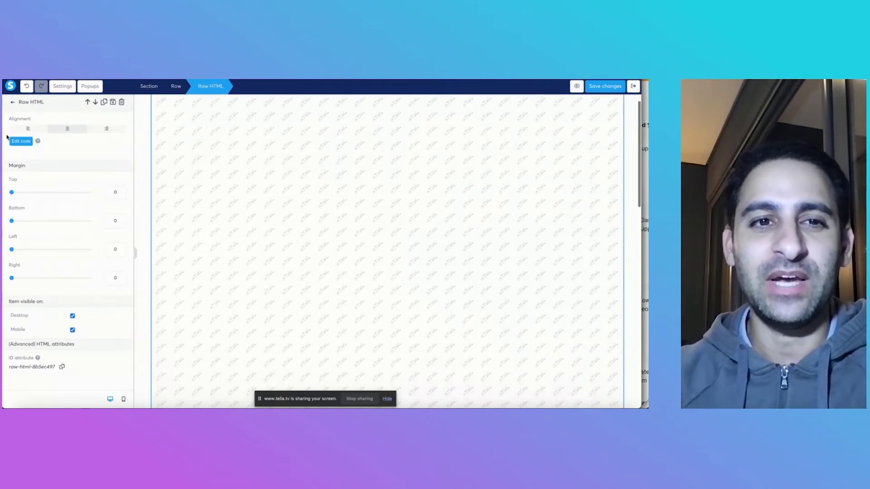
{"action": "left_click", "coordinate": [21, 141]}
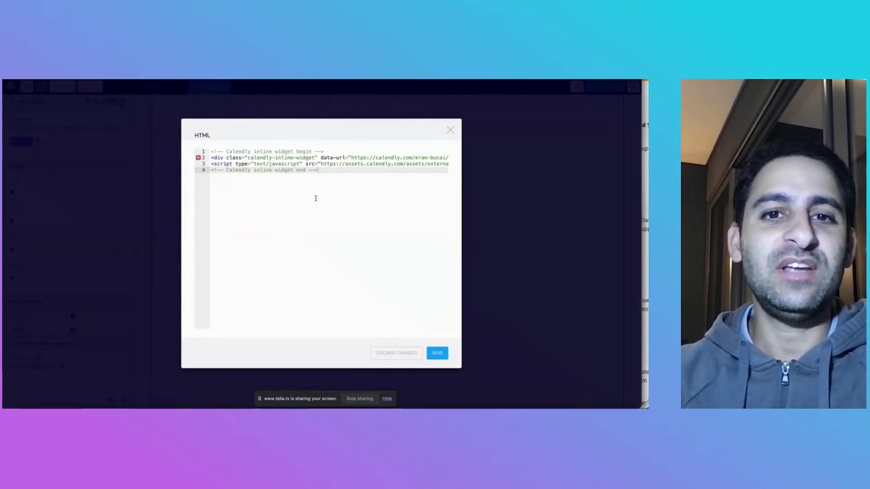
{"action": "scroll", "coordinate": [360, 165], "scroll_direction": "right", "scroll_amount": 10}
{"action": "left_click", "coordinate": [364, 158]}
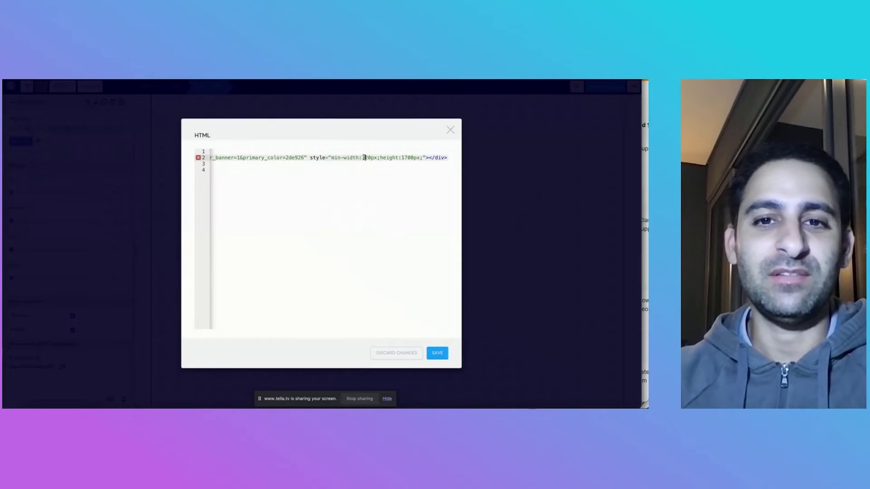
{"action": "left_click", "coordinate": [408, 224]}
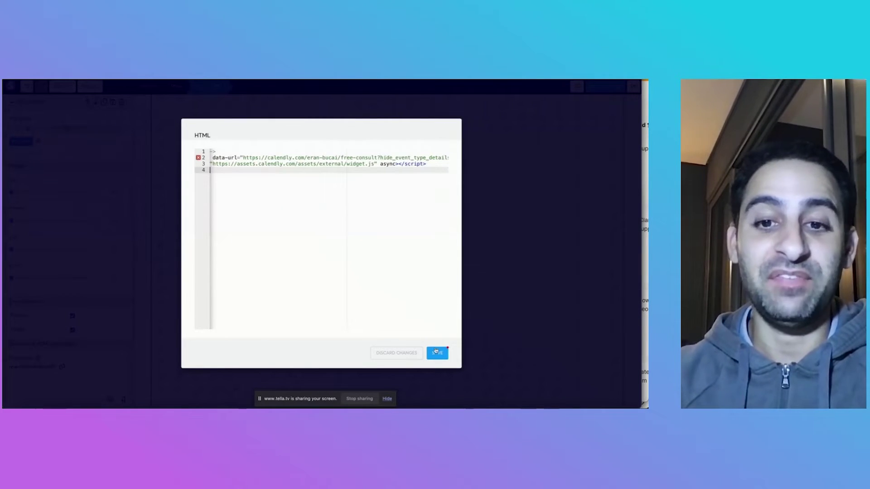